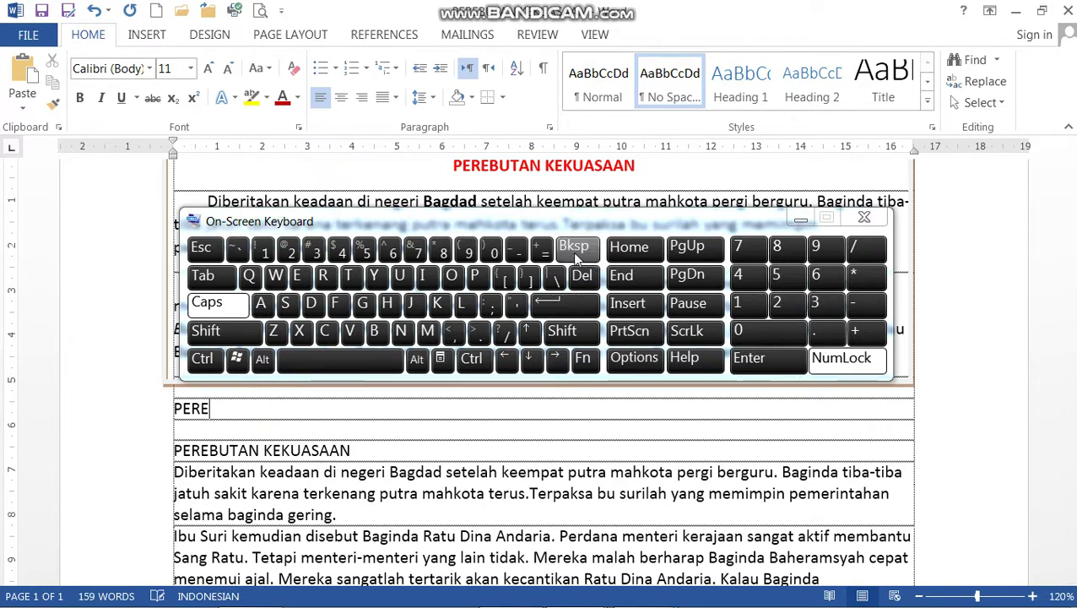
Delete the leftover text PERE from the blank line above the plain title
{"action": "left_click", "coordinate": [573, 252]}
{"action": "left_click", "coordinate": [572, 252]}
{"action": "left_click", "coordinate": [572, 251]}
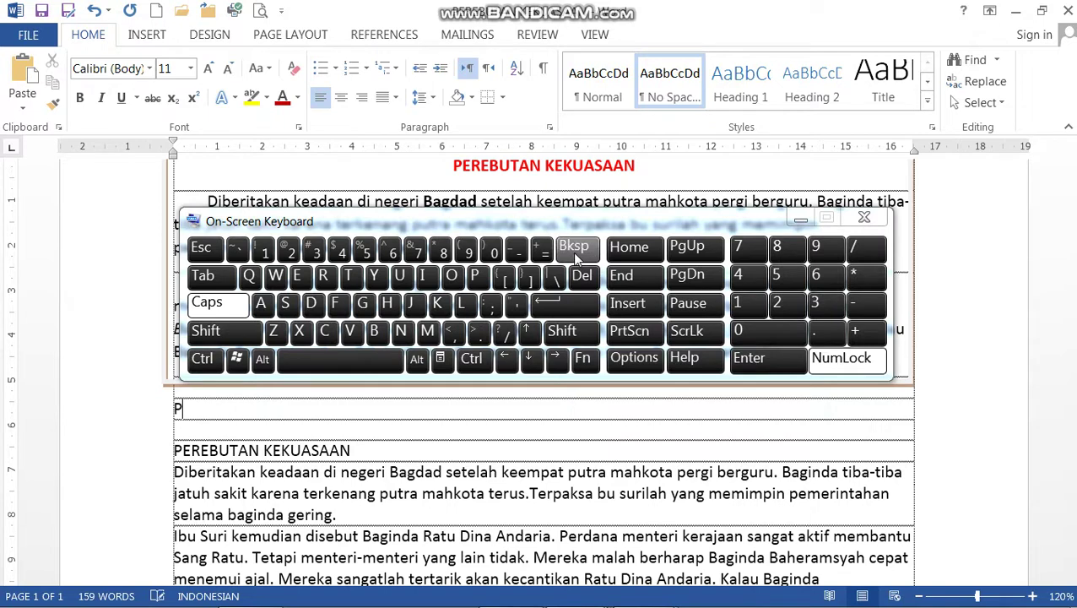
{"action": "left_click", "coordinate": [358, 450]}
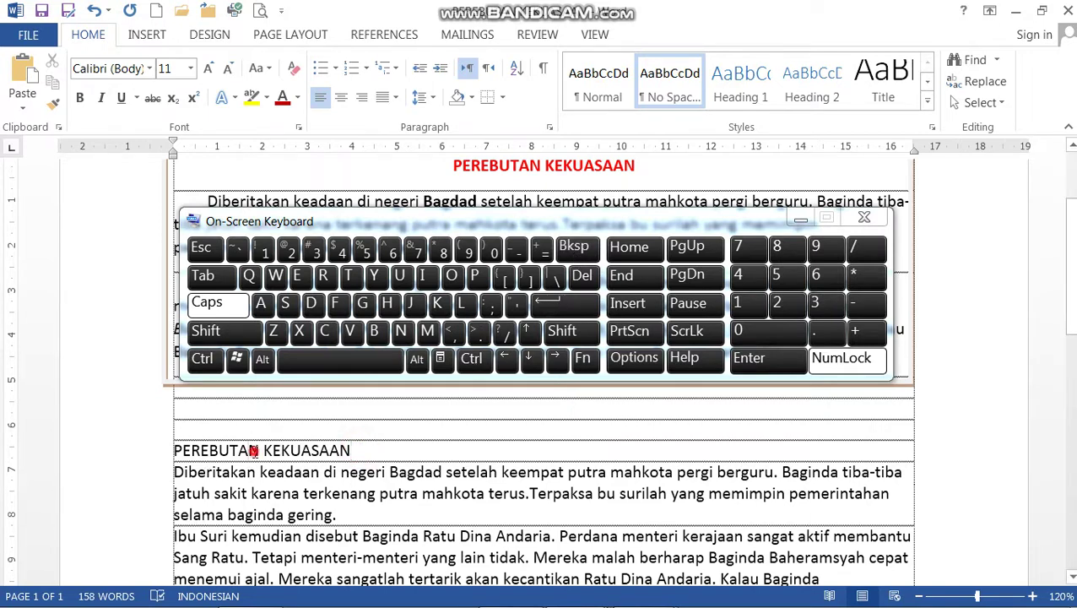
Move the On-Screen Keyboard aside and examine the plain title and paragraphs below the framed sample
{"action": "left_click_drag", "start_coordinate": [436, 223], "coordinate": [431, 572]}
{"action": "left_click", "coordinate": [431, 423]}
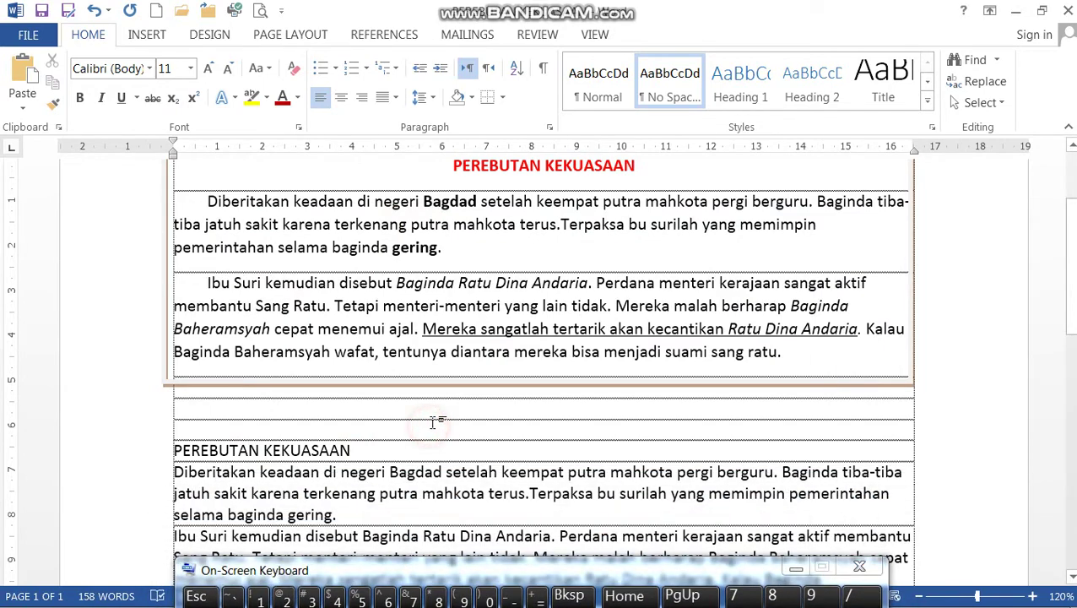
{"action": "scroll", "coordinate": [432, 422], "scroll_direction": "down", "scroll_amount": 4}
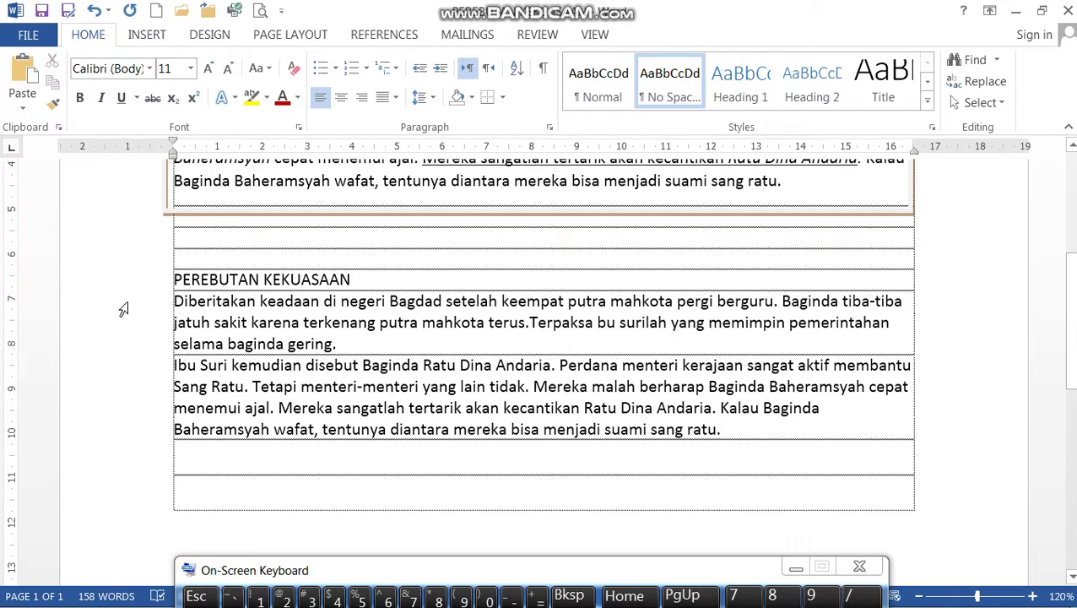
{"action": "left_click", "coordinate": [352, 347]}
{"action": "left_click", "coordinate": [345, 346]}
{"action": "left_click", "coordinate": [732, 431]}
{"action": "scroll", "coordinate": [533, 407], "scroll_direction": "up", "scroll_amount": 3}
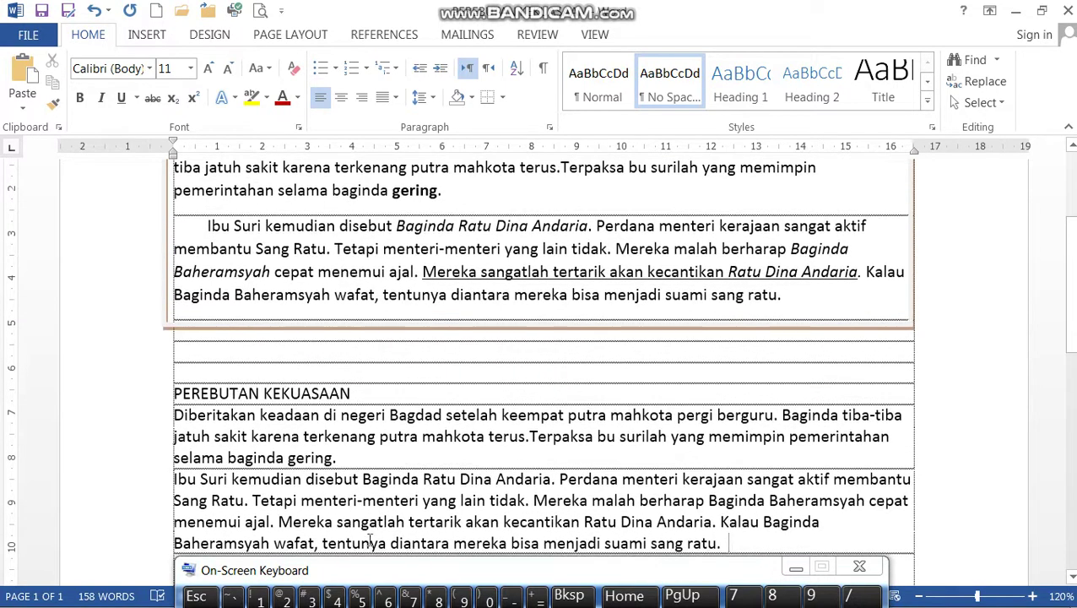
Move the On-Screen Keyboard off the plain text and select the word PEREBUTAN in its title
{"action": "left_click_drag", "start_coordinate": [361, 571], "coordinate": [678, 237]}
{"action": "left_click", "coordinate": [348, 393]}
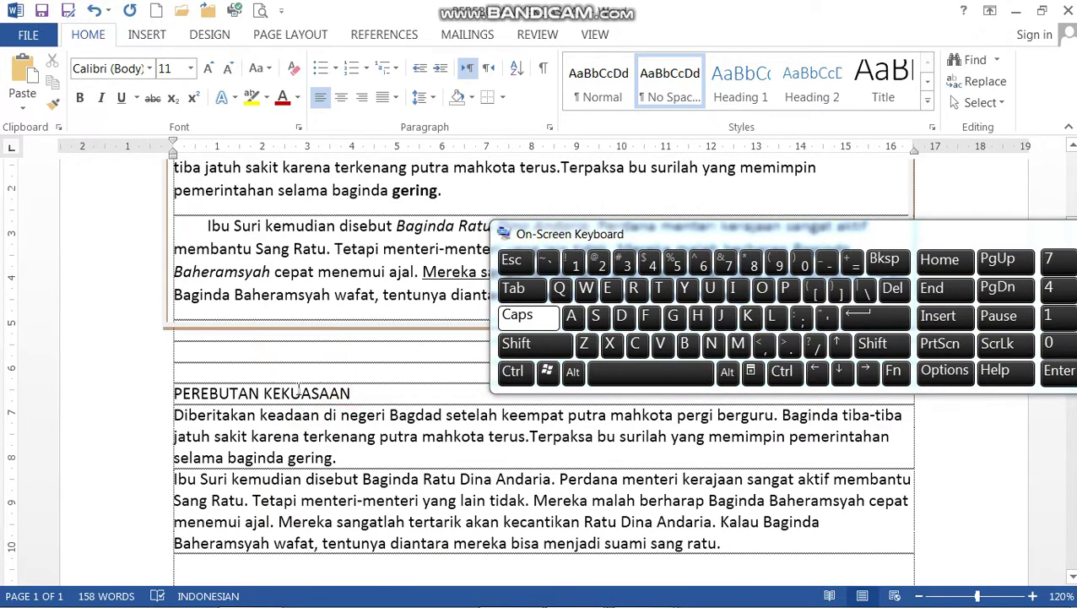
{"action": "left_click", "coordinate": [174, 392]}
{"action": "left_click", "coordinate": [248, 417]}
{"action": "double_click", "coordinate": [217, 392]}
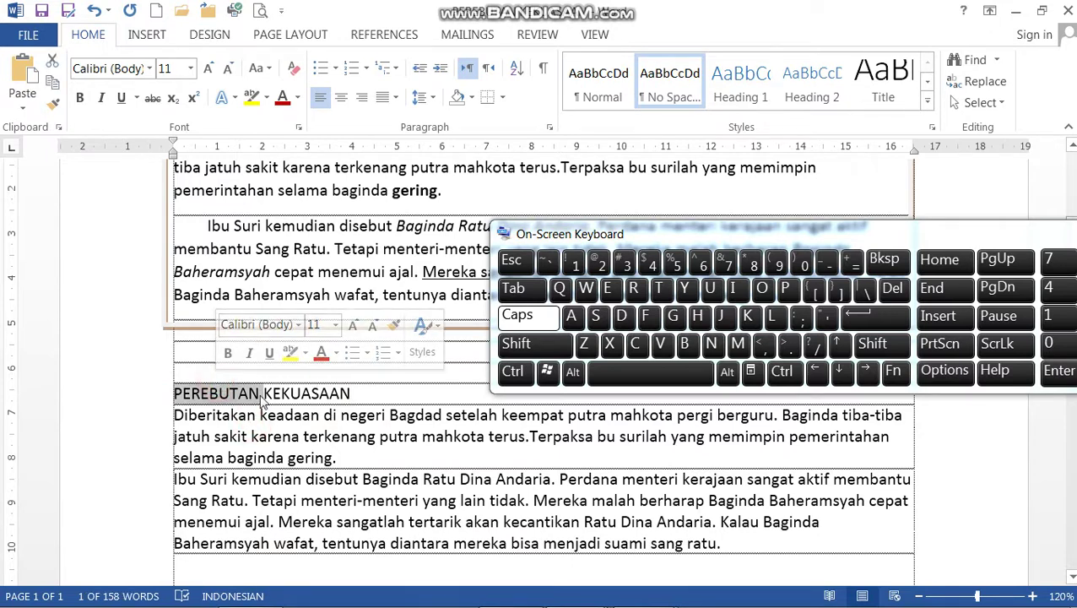
{"action": "left_click", "coordinate": [220, 414]}
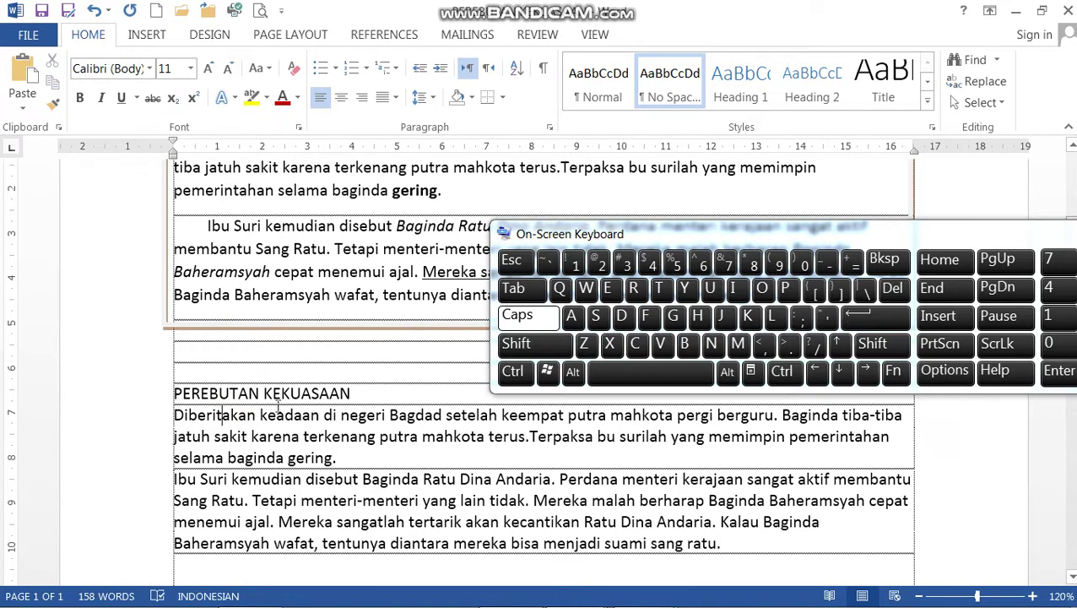
Select the plain title line, the first paragraph and the second paragraph one after another
{"action": "triple_click", "coordinate": [241, 393]}
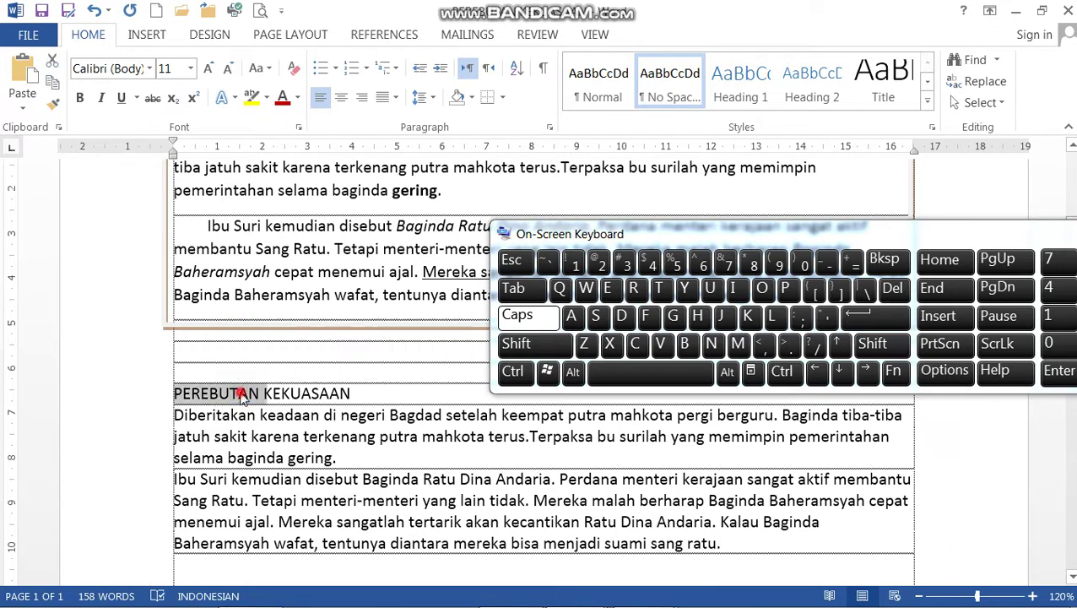
{"action": "triple_click", "coordinate": [280, 437]}
{"action": "triple_click", "coordinate": [258, 479]}
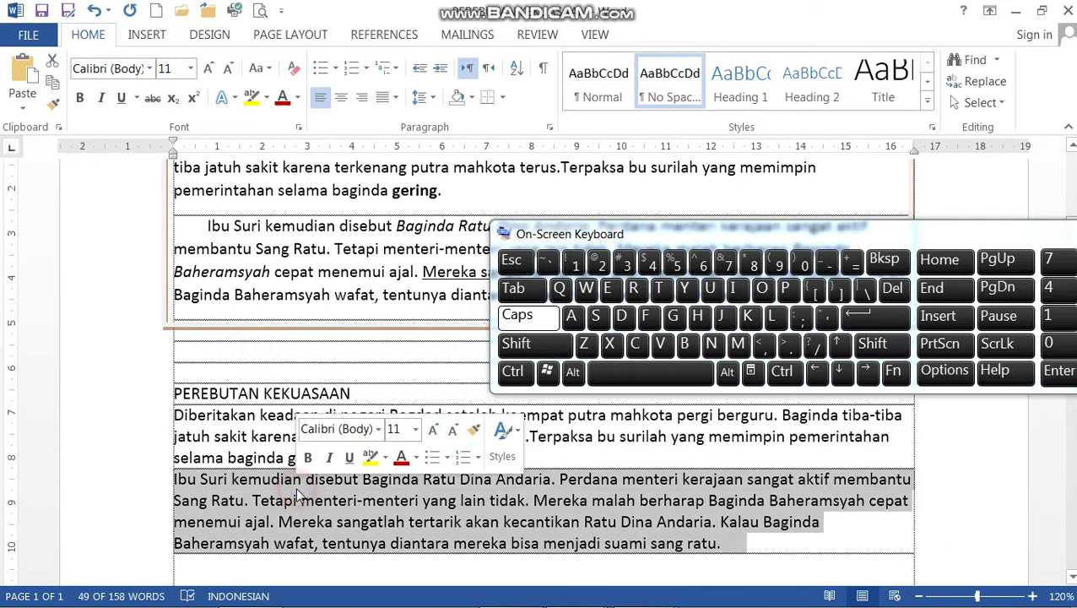
Turn off Caps Lock and select the first plain paragraph line by line from its beginning, excluding its paragraph mark
{"action": "left_click", "coordinate": [244, 433]}
{"action": "left_click", "coordinate": [174, 409]}
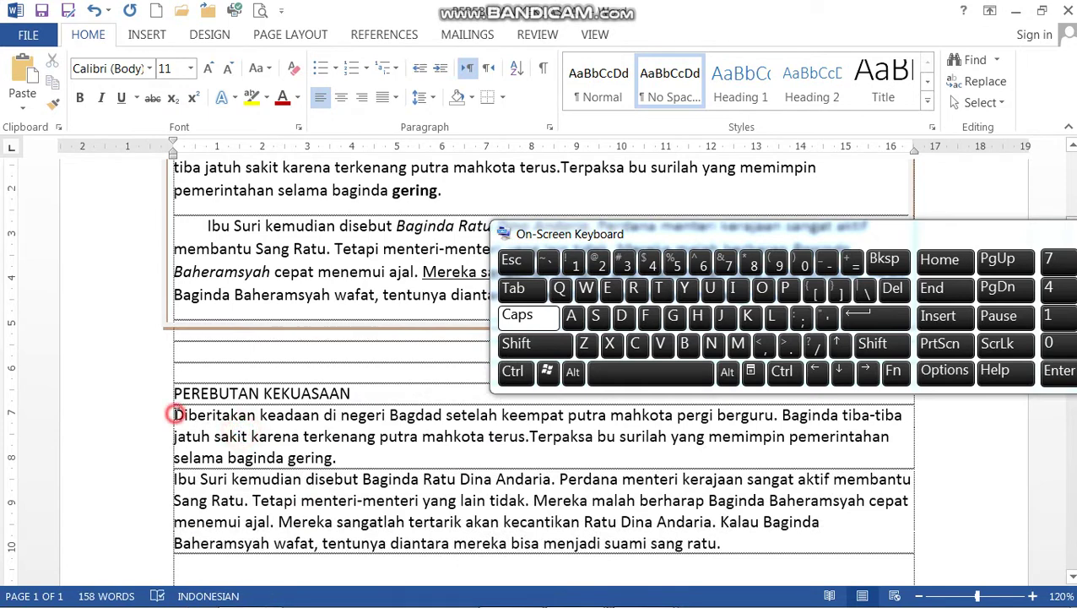
{"action": "left_click", "coordinate": [516, 314]}
{"action": "left_click", "coordinate": [520, 344]}
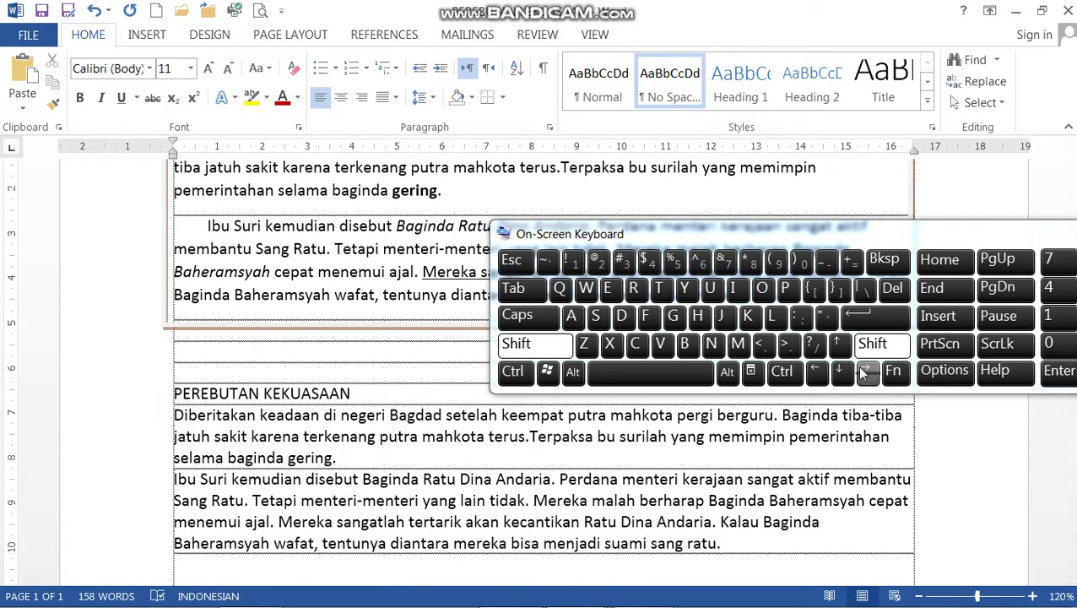
{"action": "left_click", "coordinate": [842, 372]}
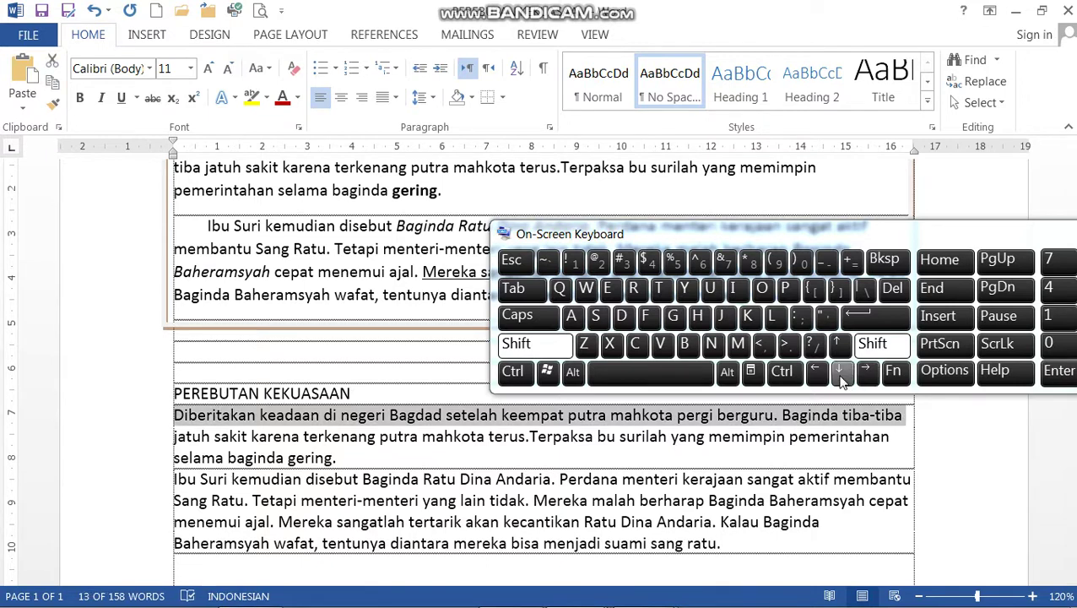
{"action": "left_click", "coordinate": [842, 373]}
{"action": "left_click", "coordinate": [842, 372]}
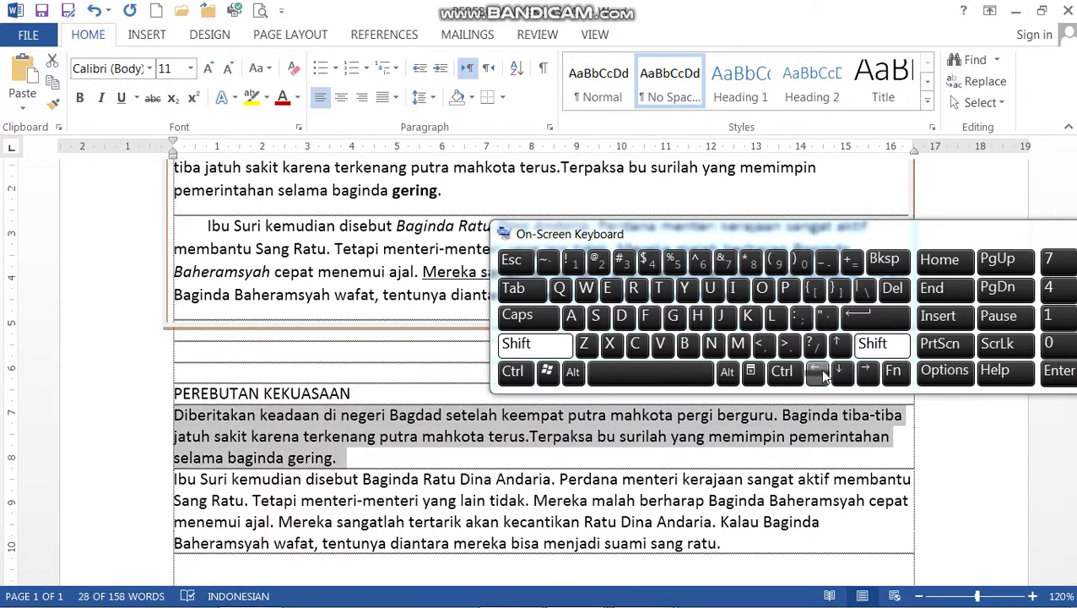
{"action": "left_click", "coordinate": [819, 373]}
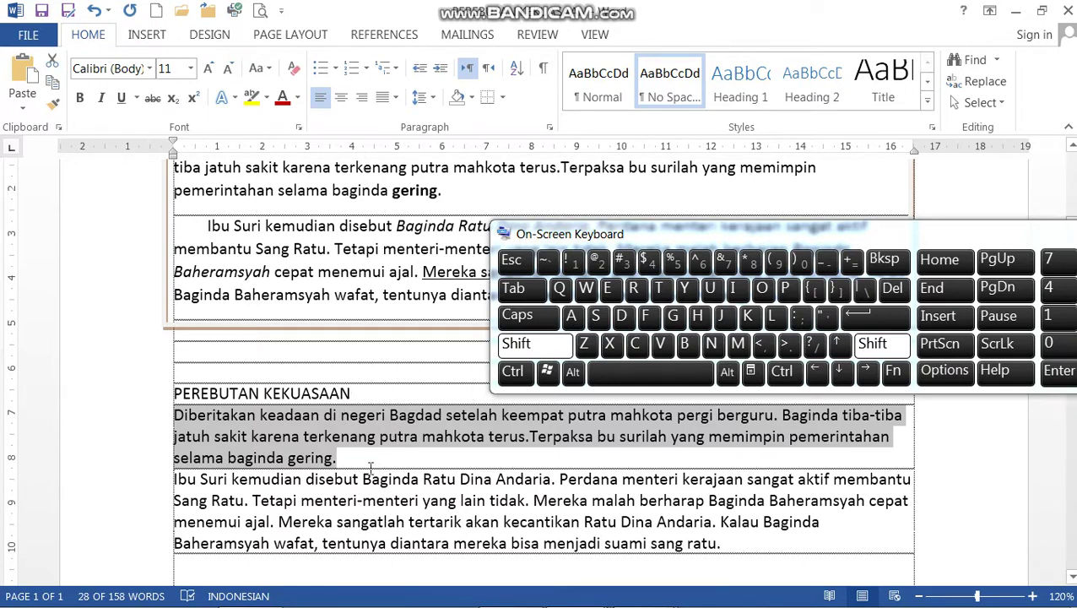
Try to center the plain title line PEREBUTAN KEKUASAAN, with the On-Screen Keyboard moved below it
{"action": "left_click", "coordinate": [378, 429]}
{"action": "triple_click", "coordinate": [231, 395]}
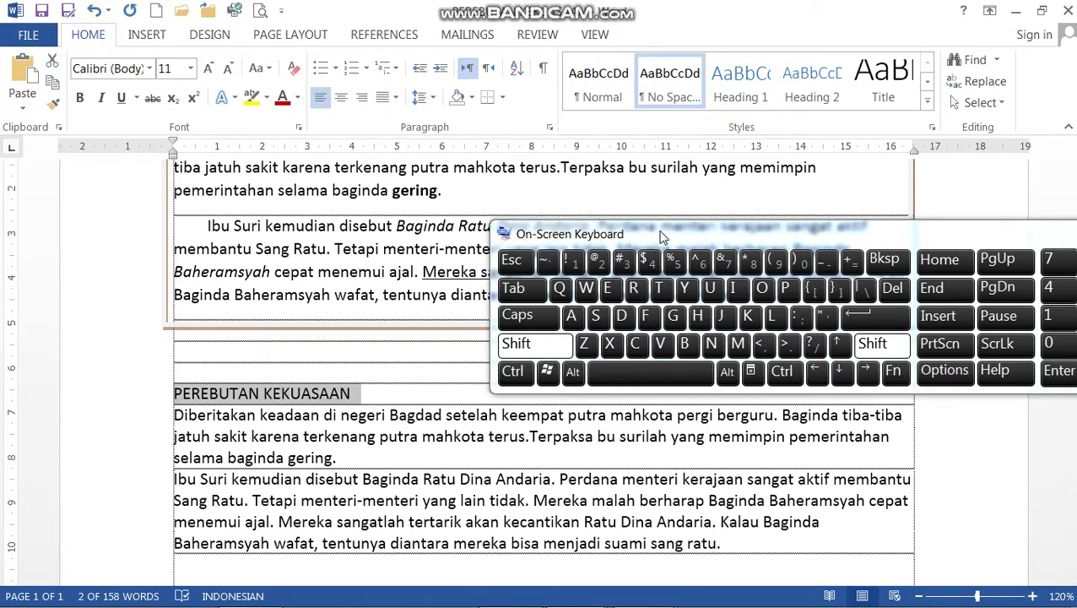
{"action": "left_click_drag", "start_coordinate": [660, 231], "coordinate": [387, 444]}
{"action": "left_click", "coordinate": [341, 226], "text": "shift"}
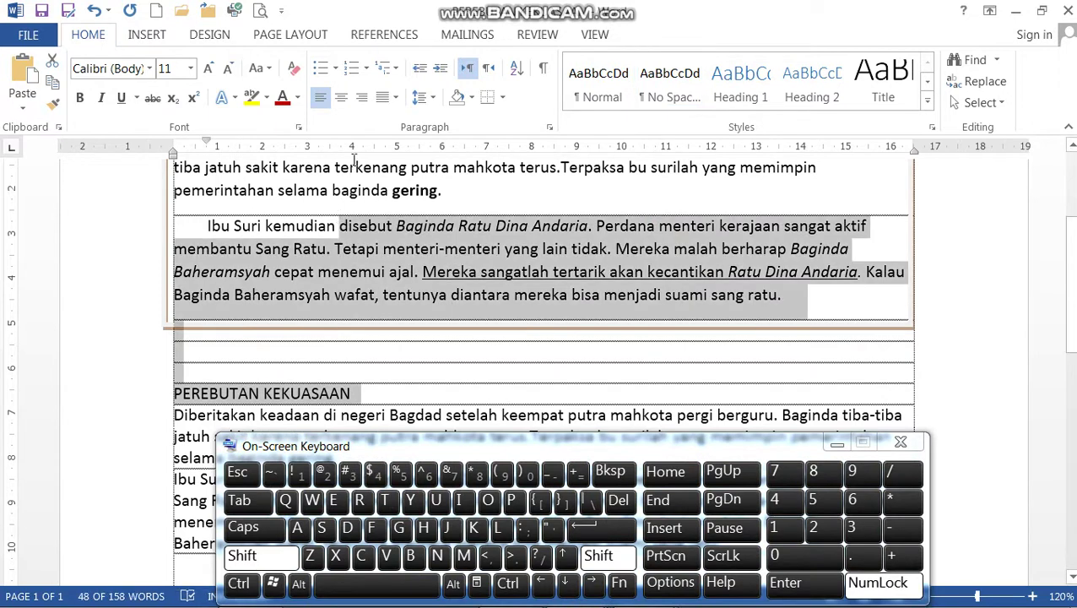
{"action": "double_click", "coordinate": [284, 391]}
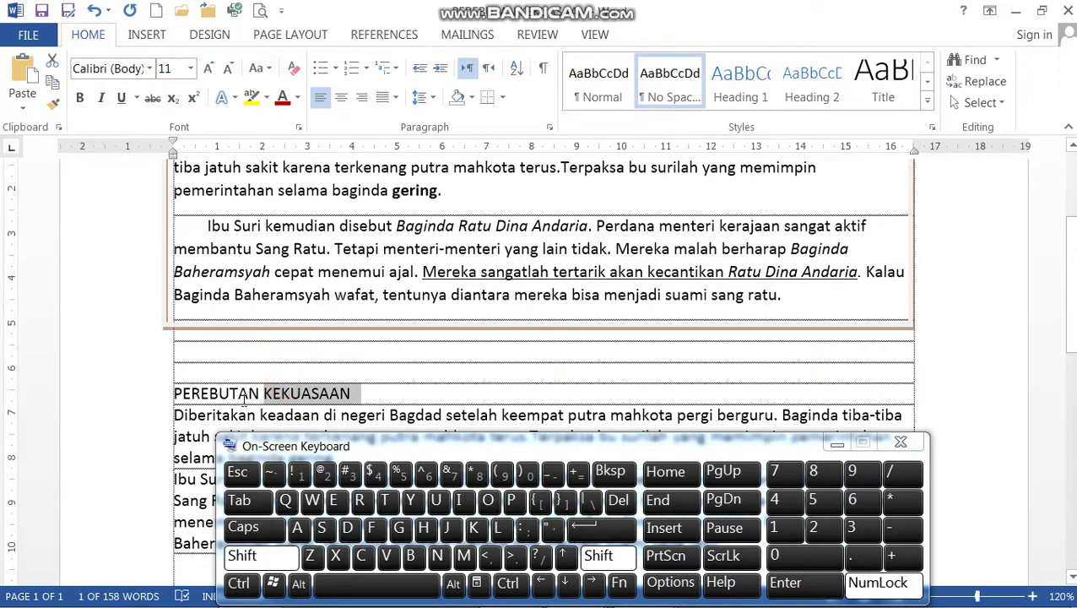
{"action": "left_click", "coordinate": [355, 394]}
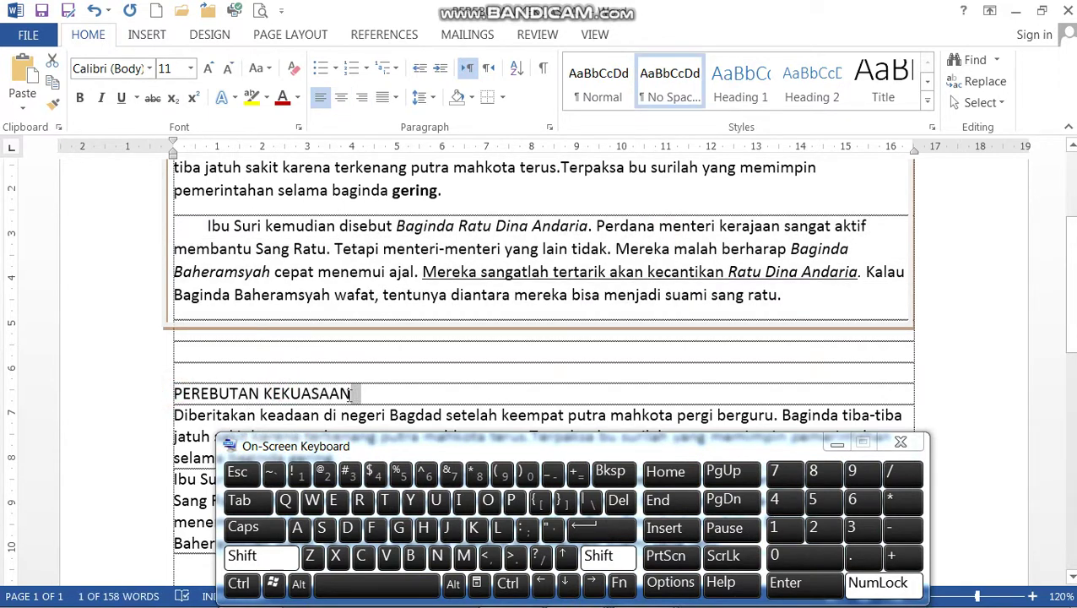
{"action": "left_click", "coordinate": [350, 393]}
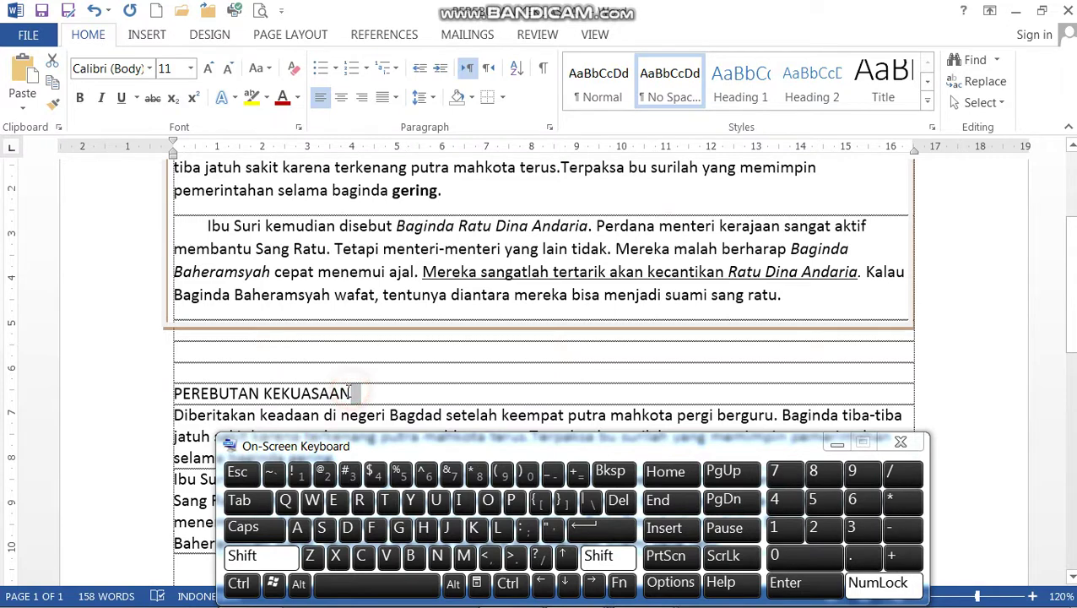
{"action": "left_click", "coordinate": [151, 394]}
{"action": "left_click", "coordinate": [244, 584]}
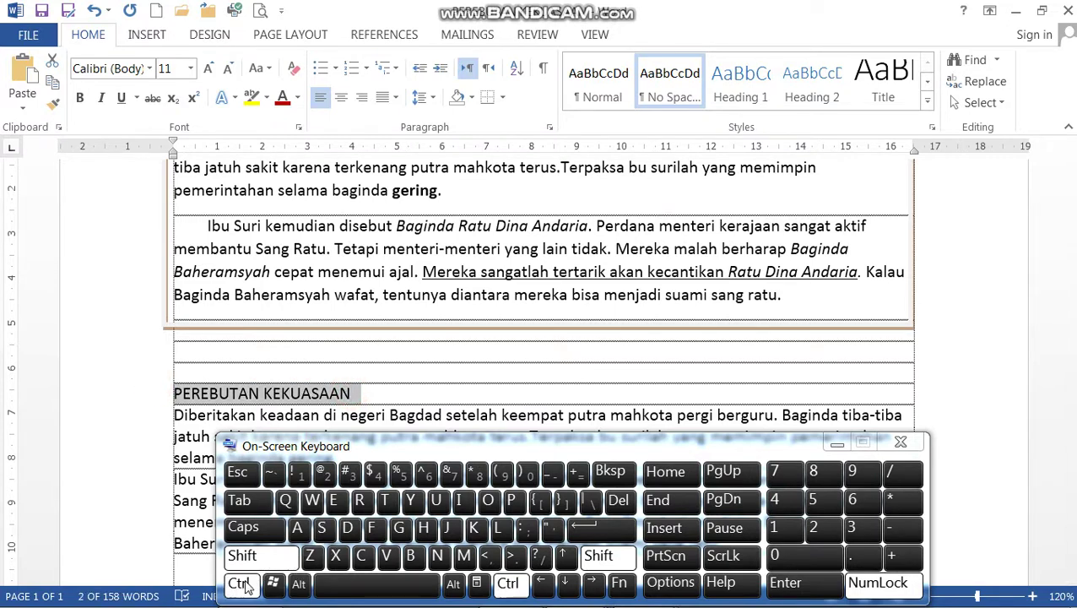
{"action": "left_click", "coordinate": [336, 502]}
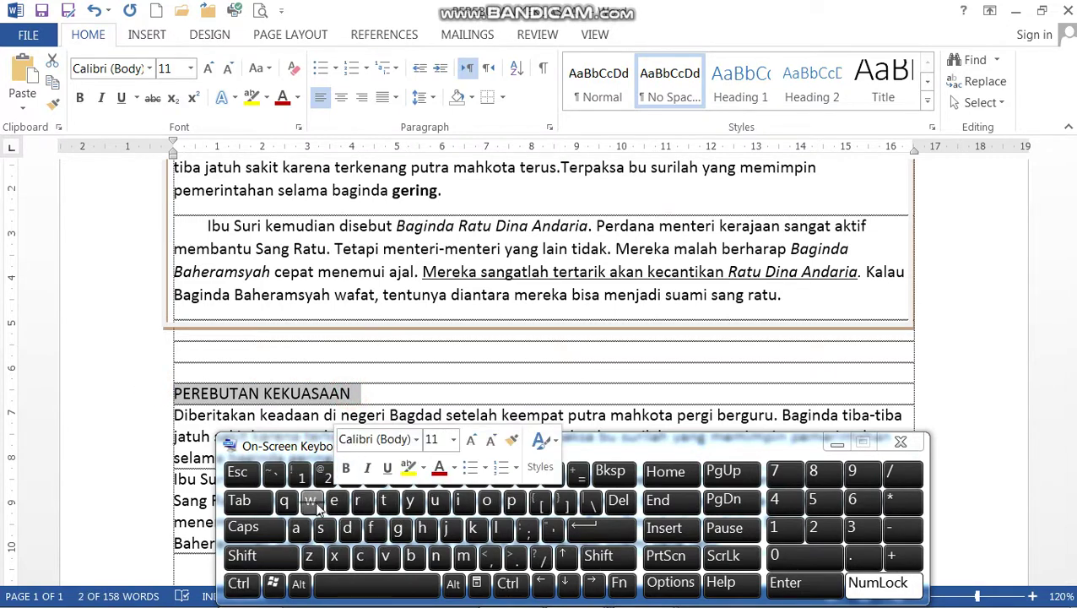
Select just the text of the plain title PEREBUTAN KEKUASAAN and center it
{"action": "left_click", "coordinate": [260, 371]}
{"action": "left_click", "coordinate": [249, 390]}
{"action": "left_click", "coordinate": [171, 391]}
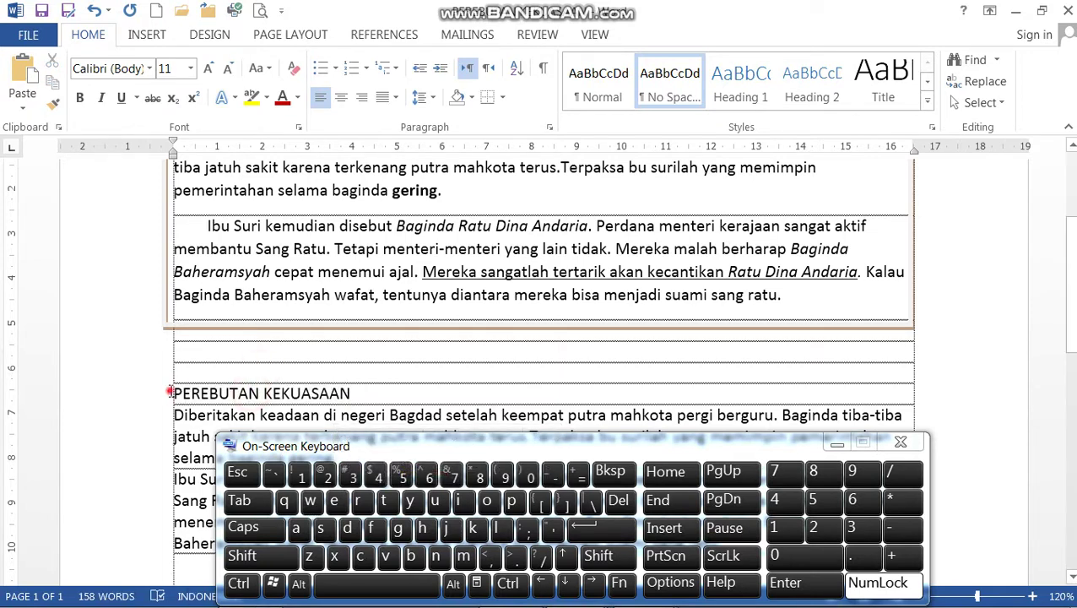
{"action": "left_click_drag", "start_coordinate": [170, 391], "coordinate": [351, 393]}
{"action": "left_click", "coordinate": [238, 585]}
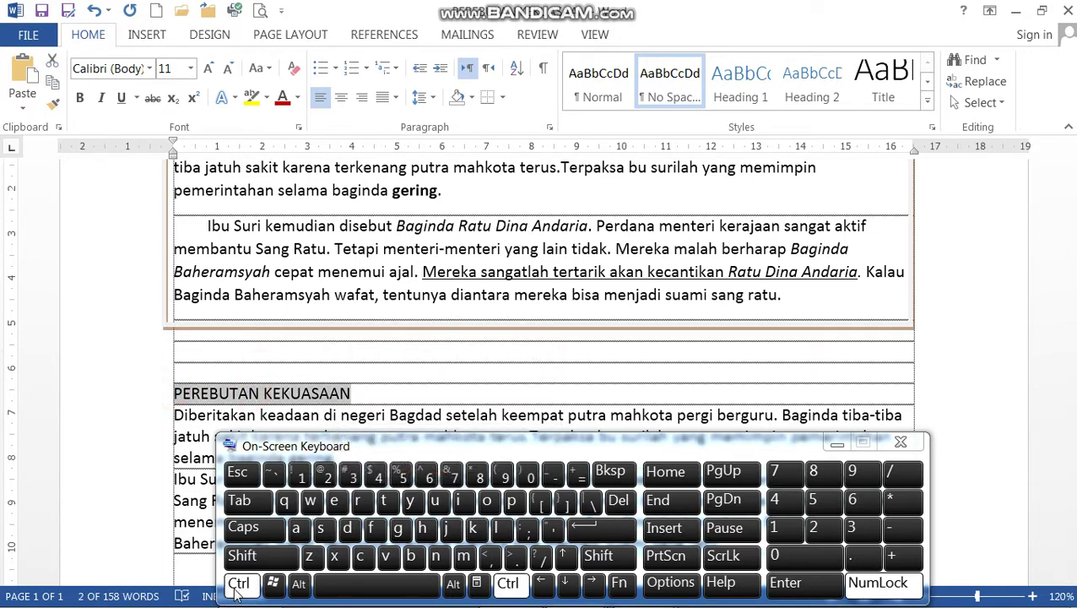
{"action": "left_click", "coordinate": [333, 501]}
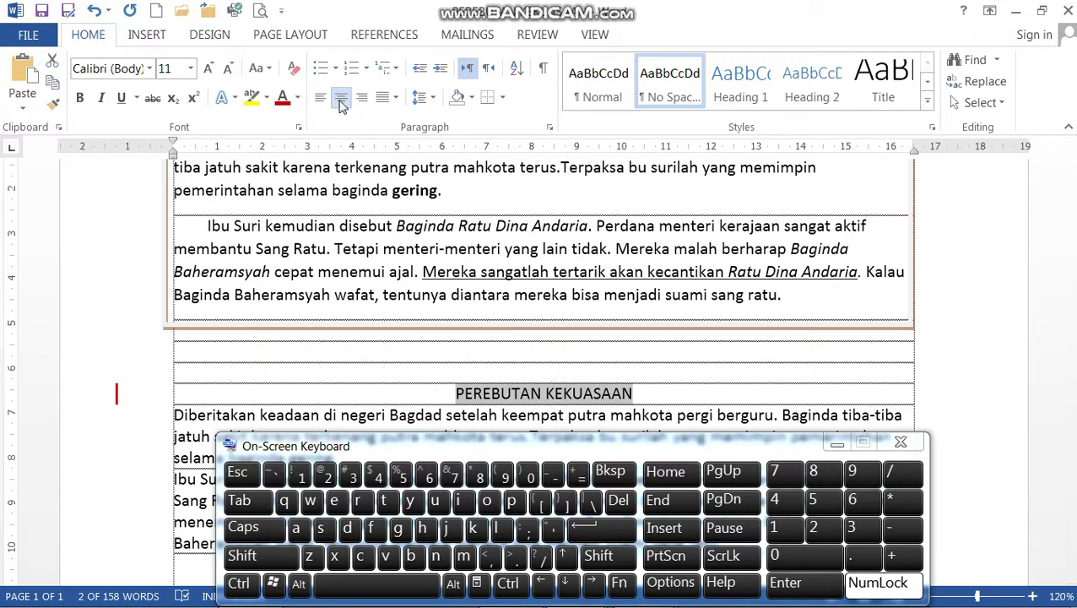
Color the centered lower title dark red and make it bold
{"action": "left_click", "coordinate": [380, 446]}
{"action": "triple_click", "coordinate": [461, 397]}
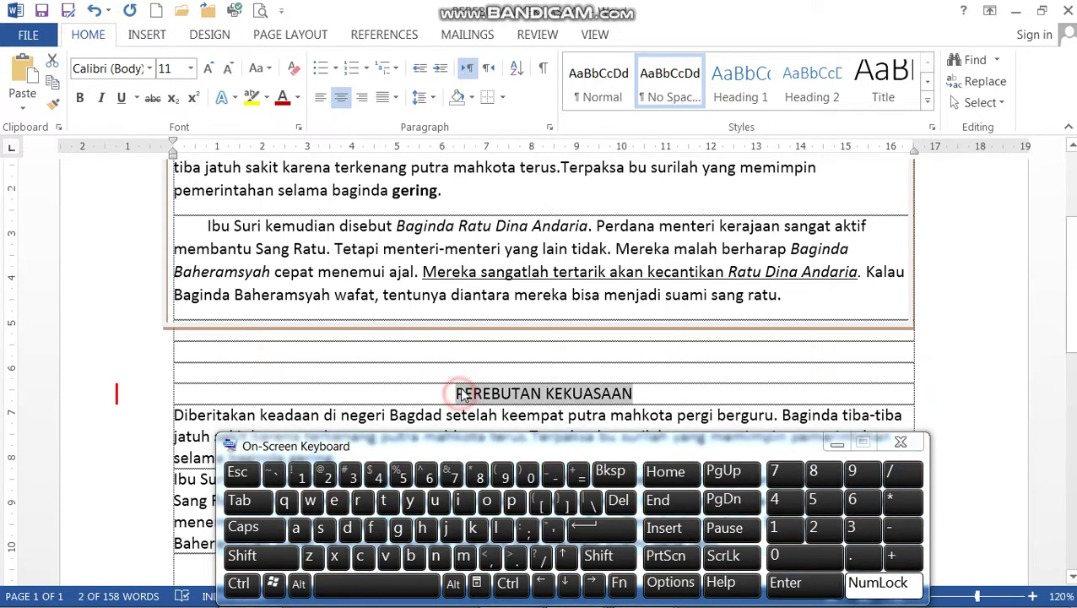
{"action": "left_click", "coordinate": [284, 98]}
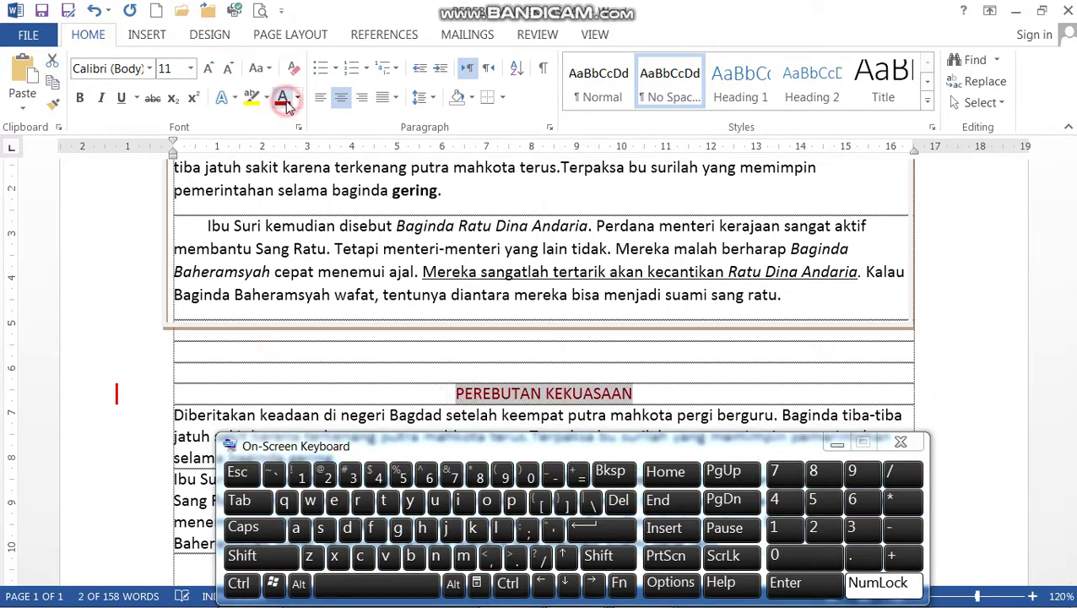
{"action": "left_click", "coordinate": [82, 98]}
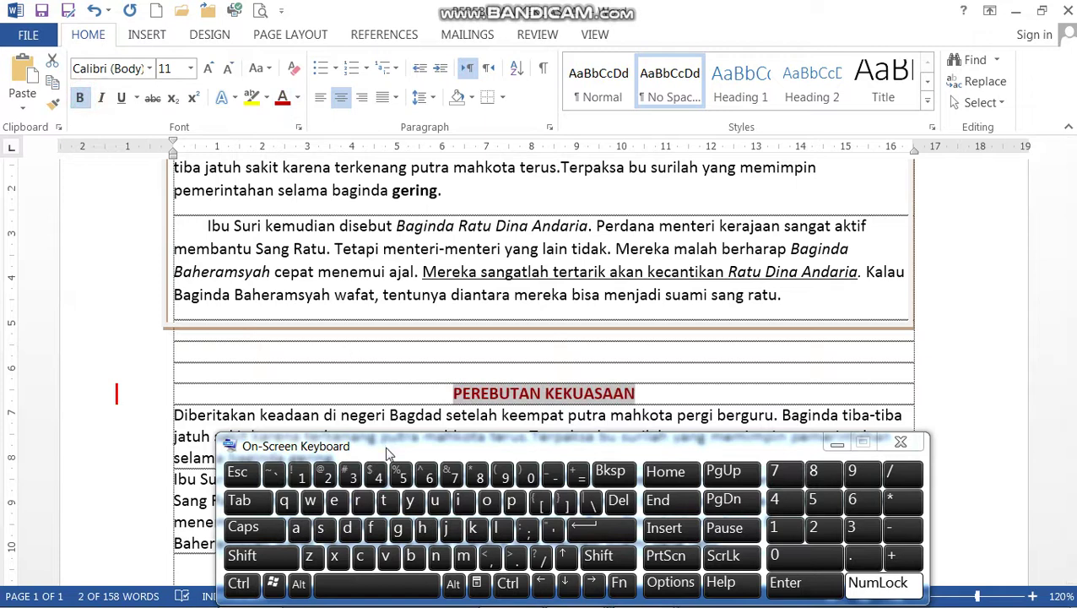
Check the framed sample's formatting and bold the word Bagdad in the first paragraph of the lower text
{"action": "left_click", "coordinate": [406, 228]}
{"action": "scroll", "coordinate": [405, 228], "scroll_direction": "up", "scroll_amount": 3}
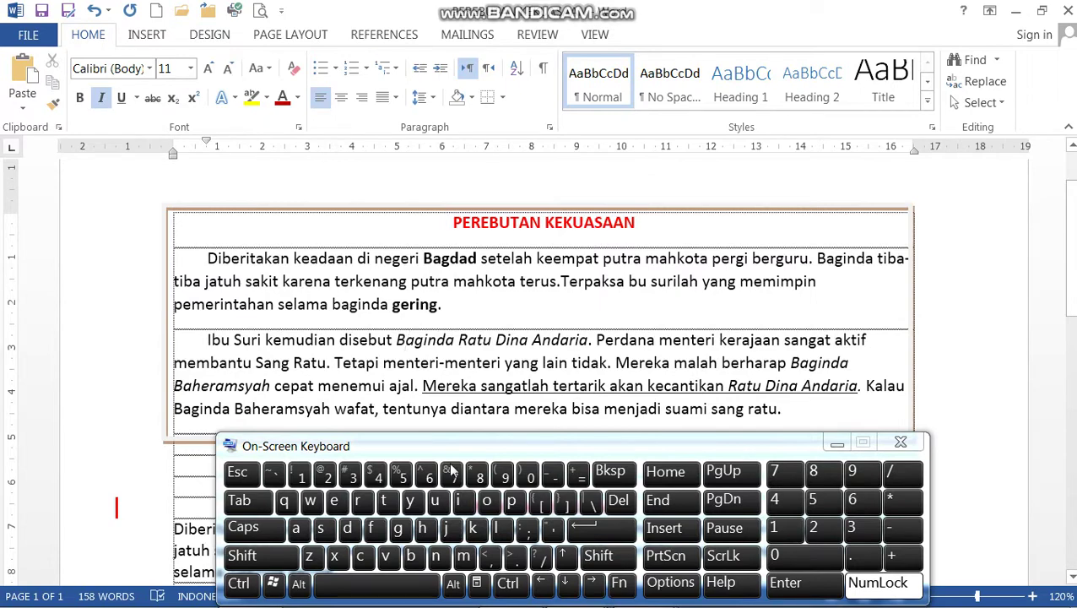
{"action": "left_click_drag", "start_coordinate": [457, 448], "coordinate": [405, 189]}
{"action": "scroll", "coordinate": [451, 475], "scroll_direction": "down", "scroll_amount": 1}
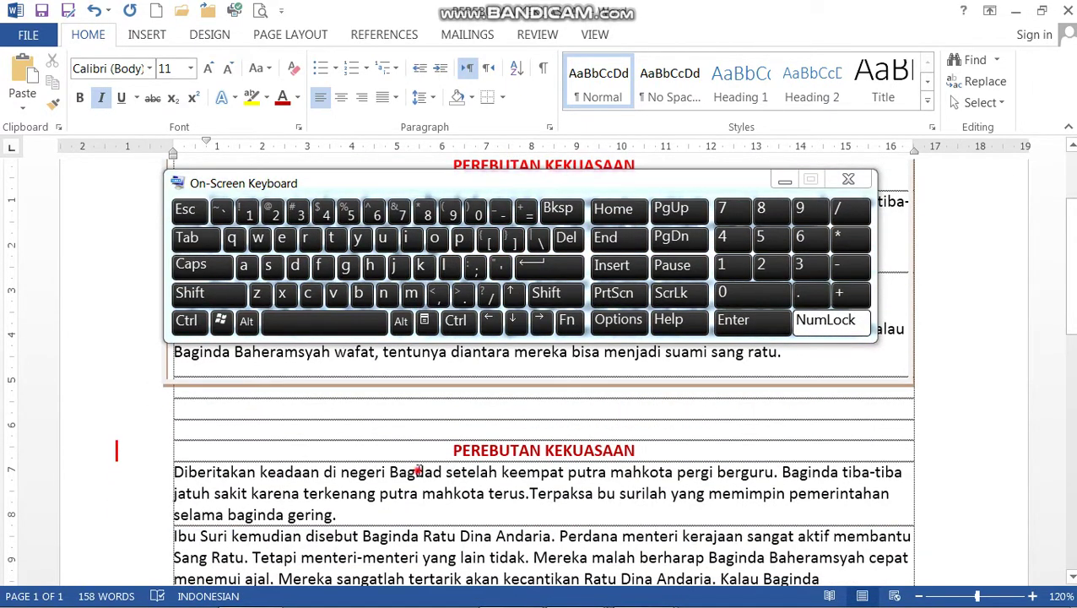
{"action": "double_click", "coordinate": [416, 472]}
{"action": "left_click", "coordinate": [430, 439]}
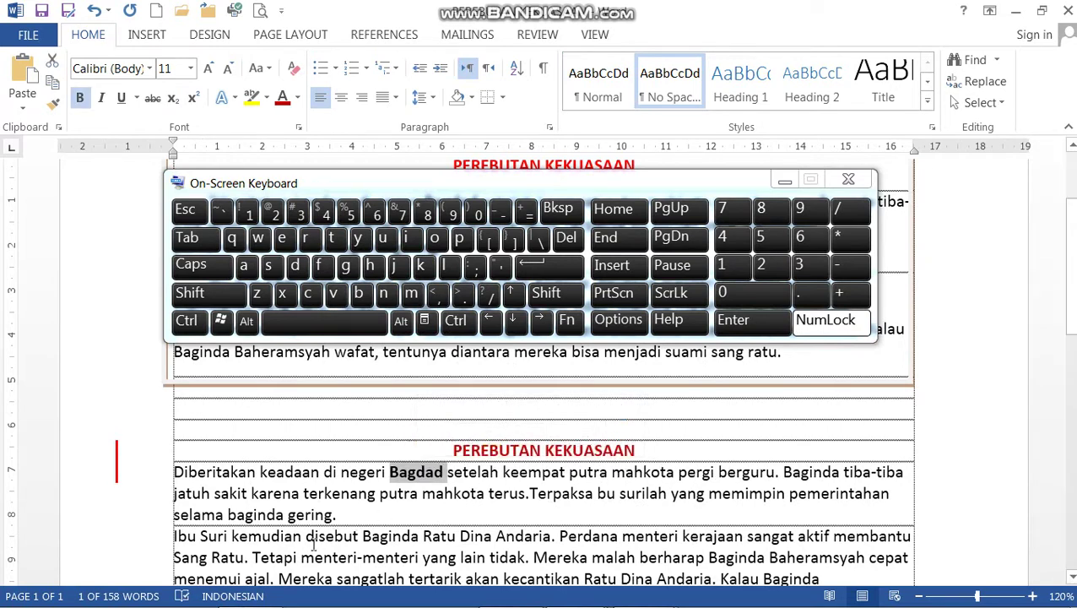
Bold the word gering at the end of the lower text's first paragraph
{"action": "double_click", "coordinate": [306, 514]}
{"action": "left_click", "coordinate": [314, 481]}
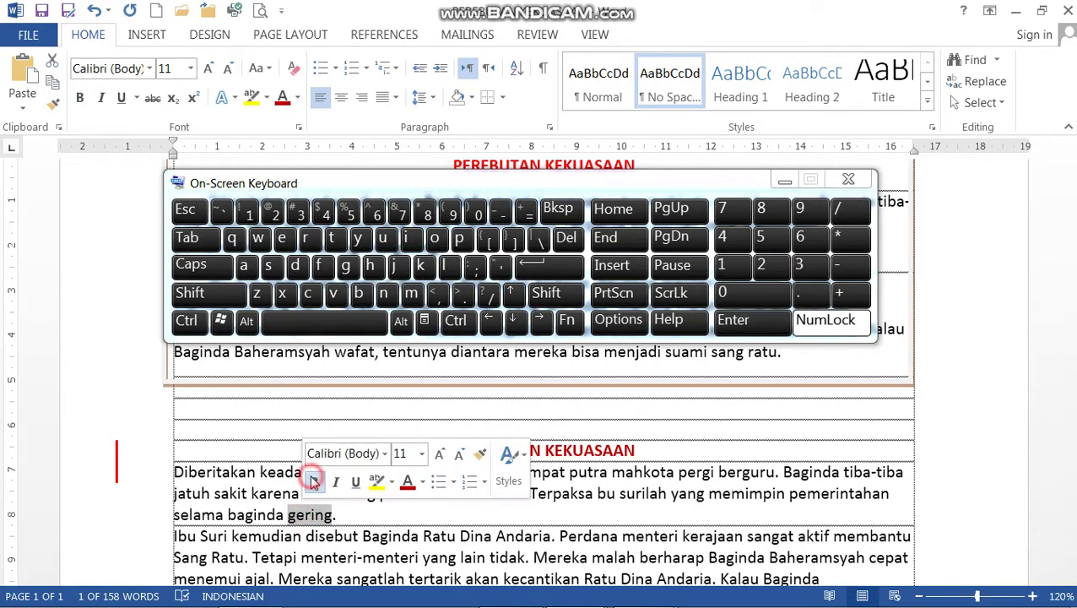
{"action": "left_click", "coordinate": [564, 493]}
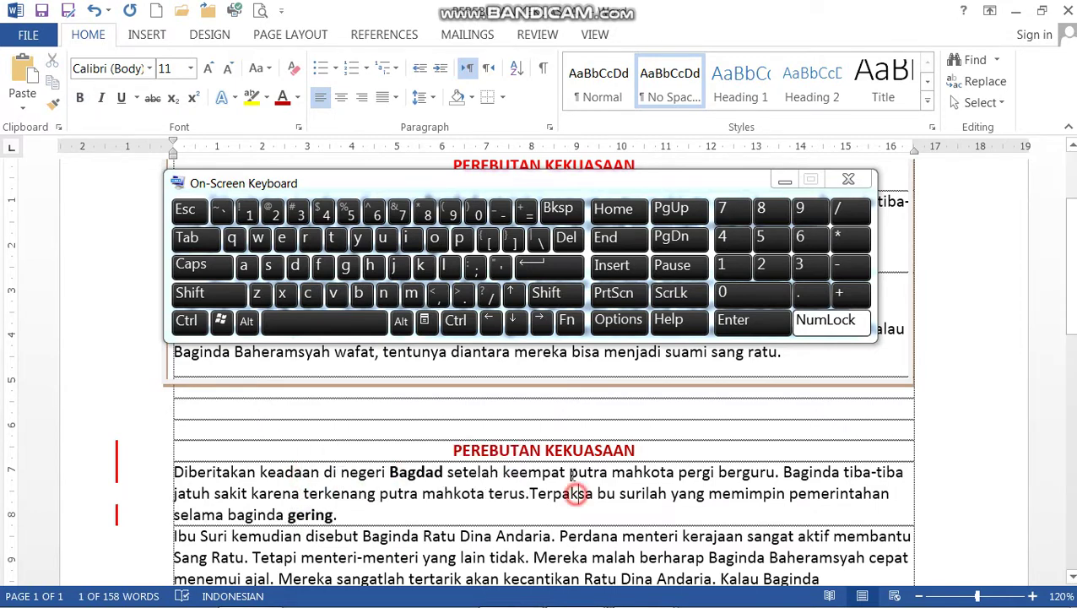
Move the On-Screen Keyboard to check the framed sample's formatting, and bring the lower text's second paragraph into view
{"action": "left_click_drag", "start_coordinate": [553, 186], "coordinate": [526, 480]}
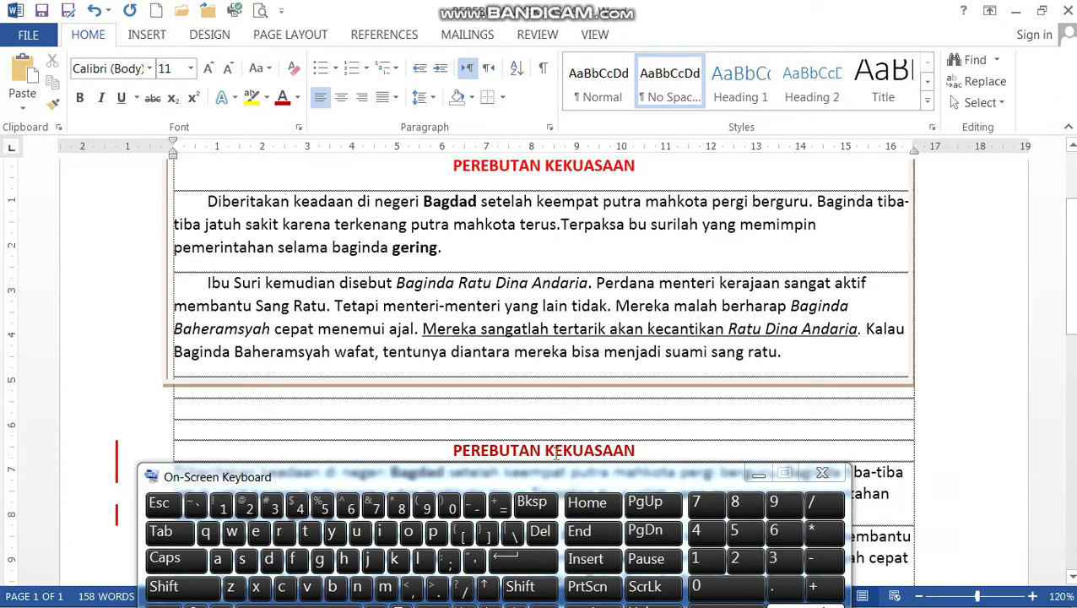
{"action": "left_click_drag", "start_coordinate": [537, 477], "coordinate": [535, 239]}
{"action": "scroll", "coordinate": [543, 512], "scroll_direction": "down", "scroll_amount": 1}
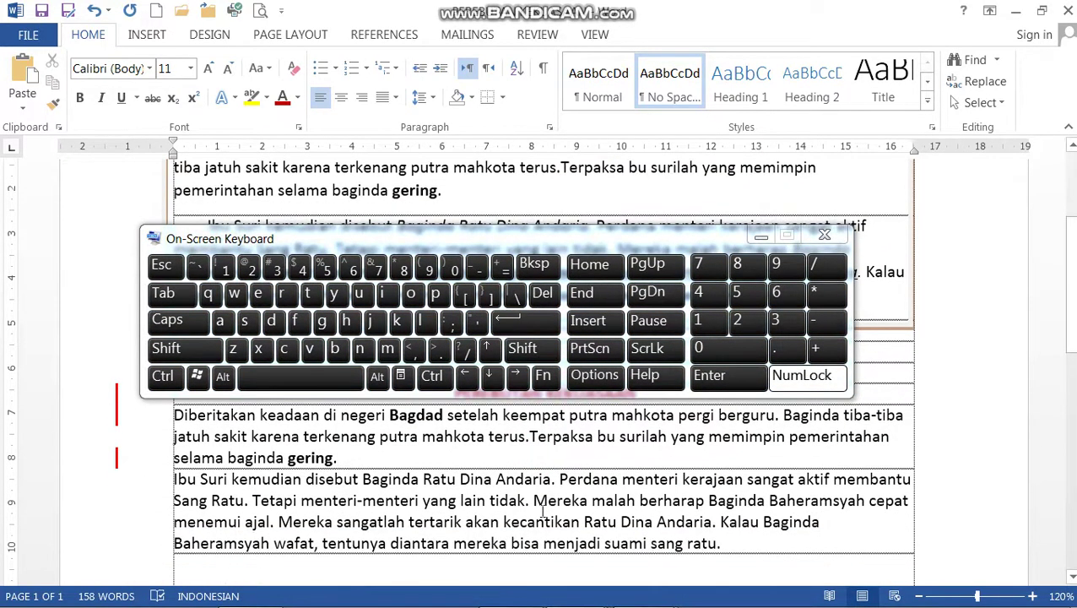
In the lower text's second paragraph, italicize the queen's titled name after "disebut" and the king's titled name after "berharap"
{"action": "left_click_drag", "start_coordinate": [364, 478], "coordinate": [551, 480]}
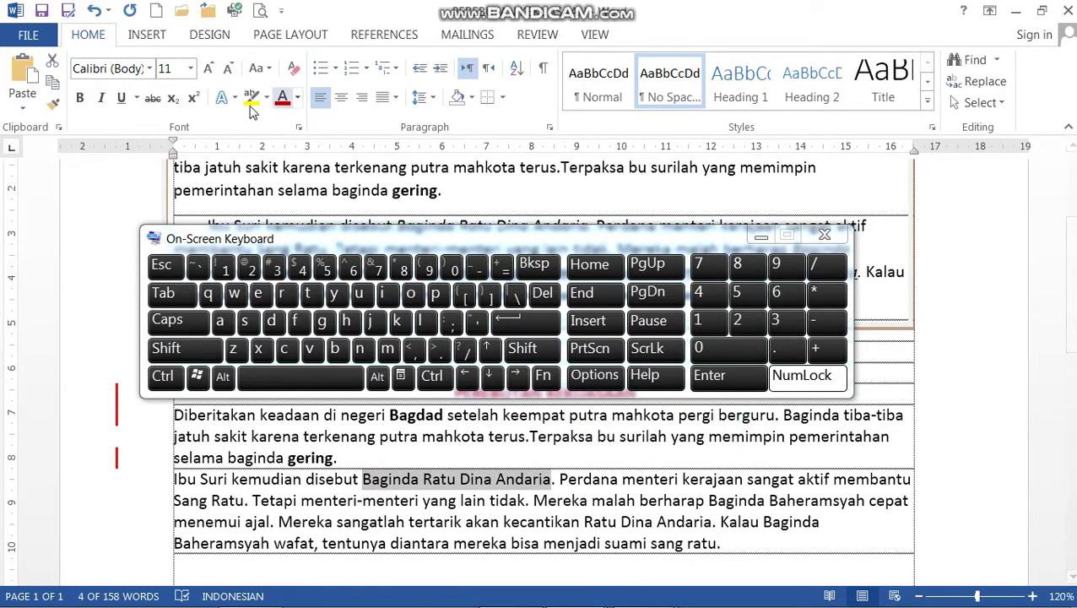
{"action": "left_click", "coordinate": [107, 98]}
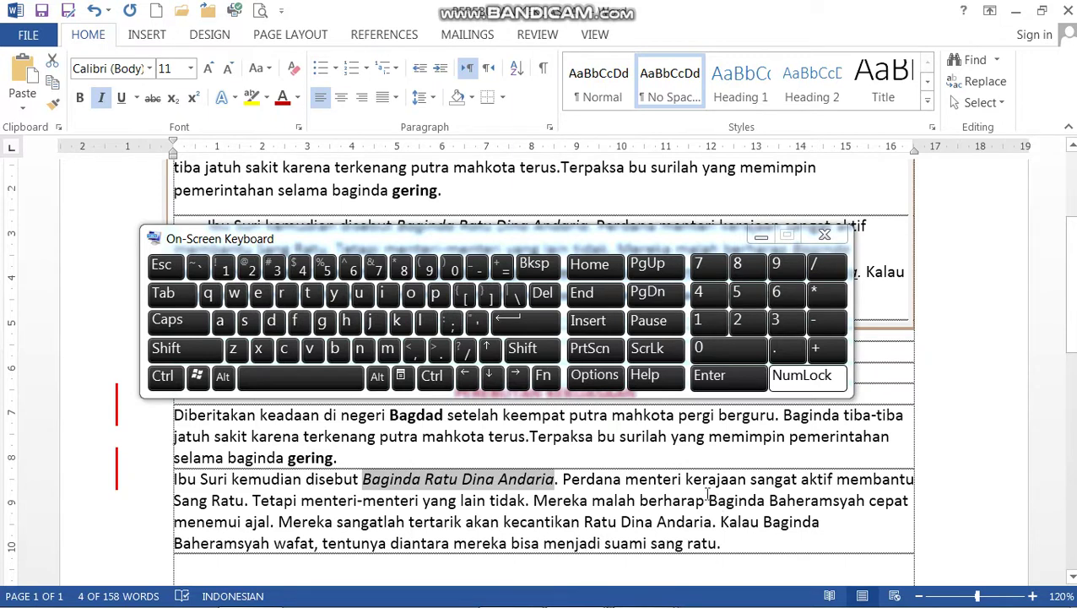
{"action": "left_click_drag", "start_coordinate": [707, 499], "coordinate": [812, 505]}
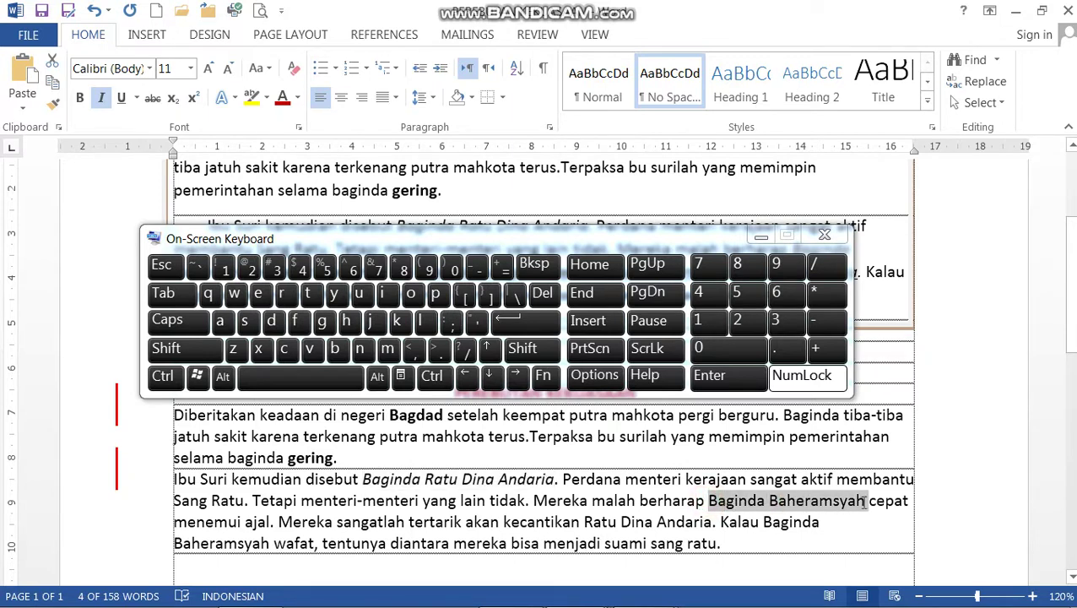
{"action": "left_click", "coordinate": [101, 98]}
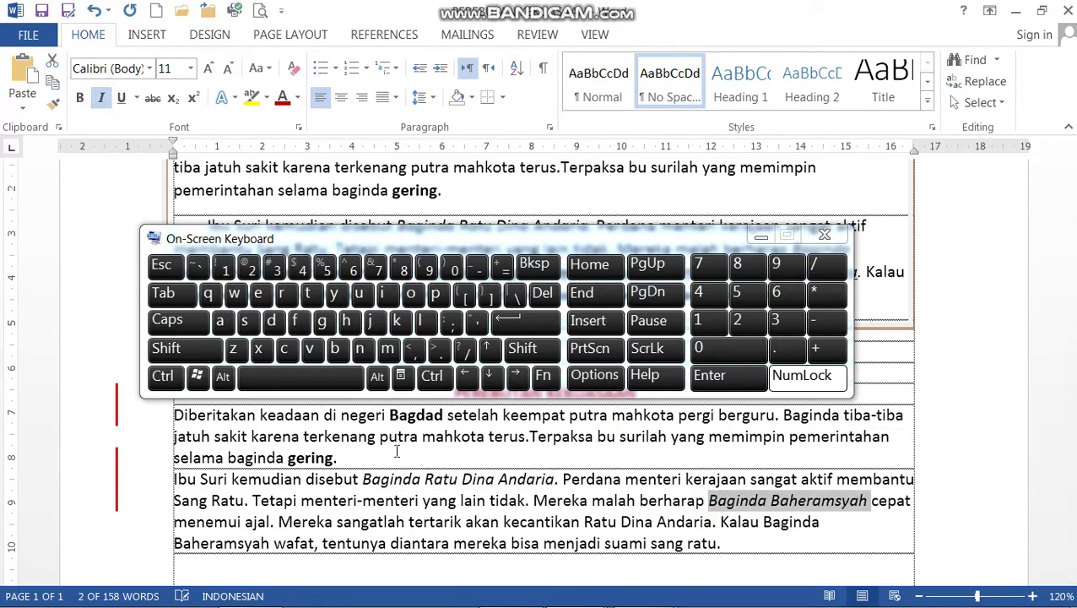
{"action": "left_click", "coordinate": [419, 501]}
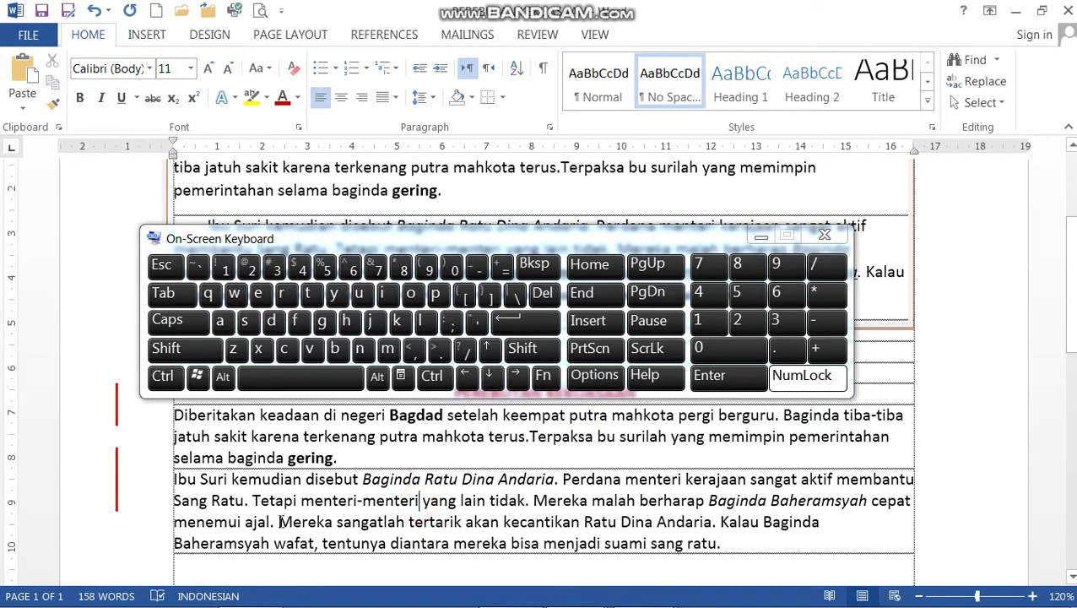
Check the framed sample, underline the lower text's sentence beginning "Mereka sangatlah tertarik" up to its period, and minimize the On-Screen Keyboard
{"action": "left_click", "coordinate": [464, 520]}
{"action": "left_click_drag", "start_coordinate": [435, 240], "coordinate": [419, 317]}
{"action": "left_click", "coordinate": [445, 293]}
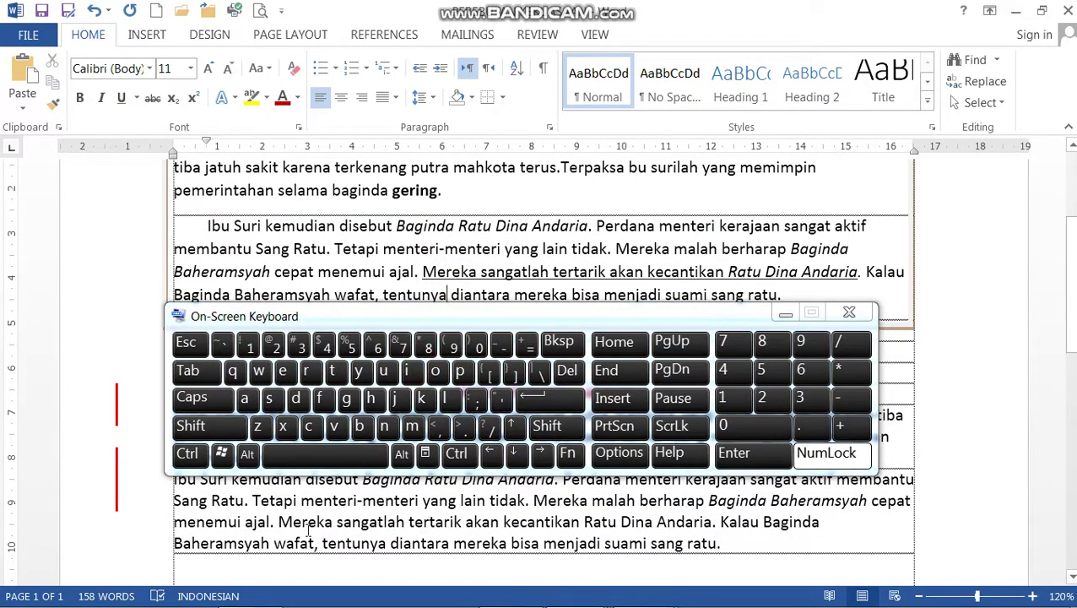
{"action": "left_click_drag", "start_coordinate": [281, 517], "coordinate": [694, 529]}
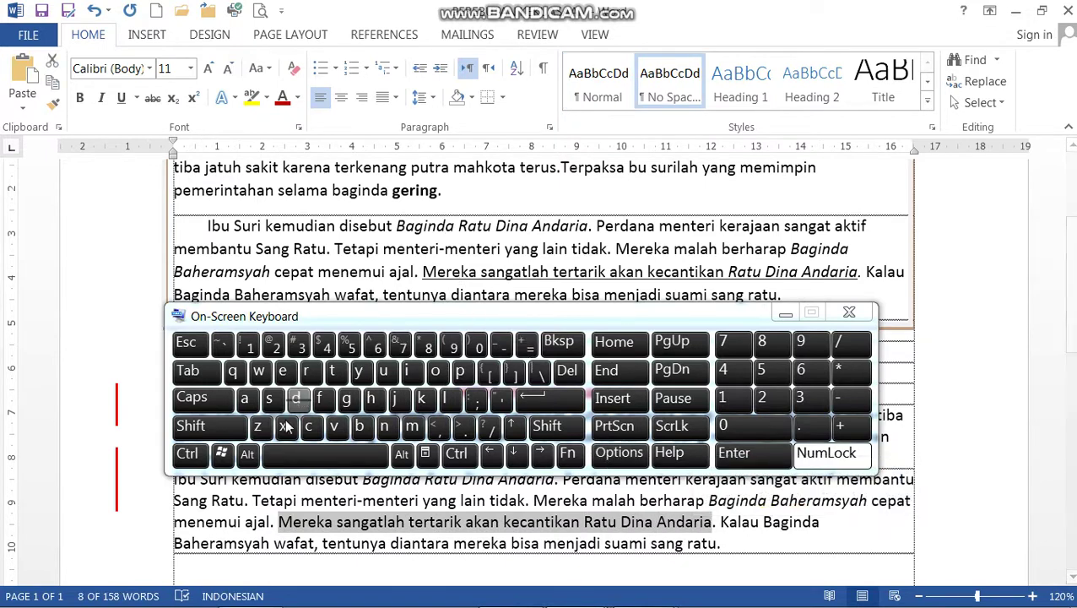
{"action": "left_click", "coordinate": [187, 454]}
{"action": "left_click", "coordinate": [387, 372]}
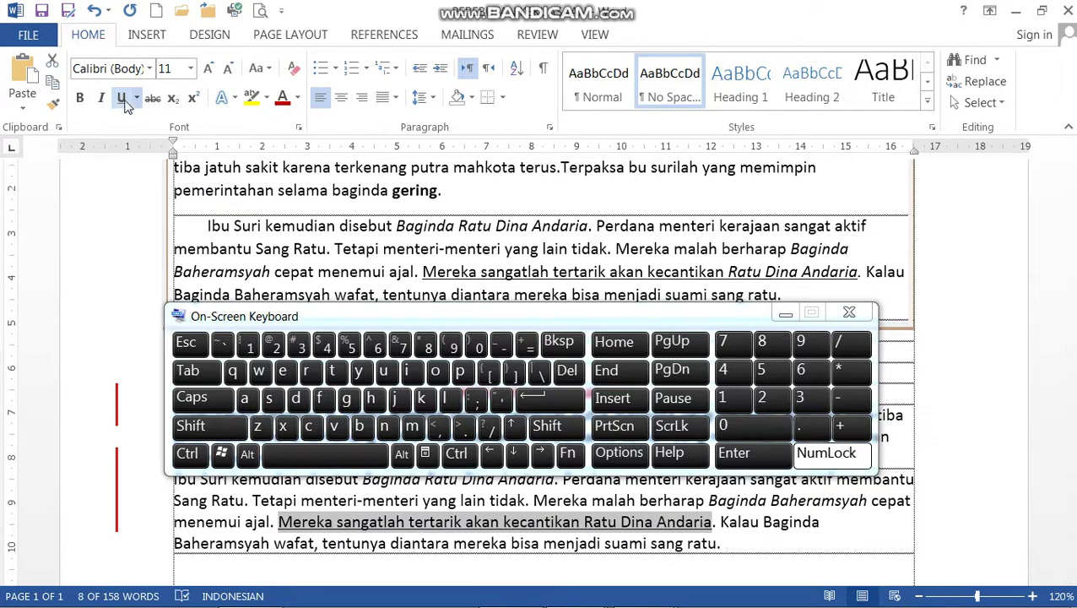
{"action": "left_click", "coordinate": [784, 314]}
{"action": "left_click", "coordinate": [587, 269]}
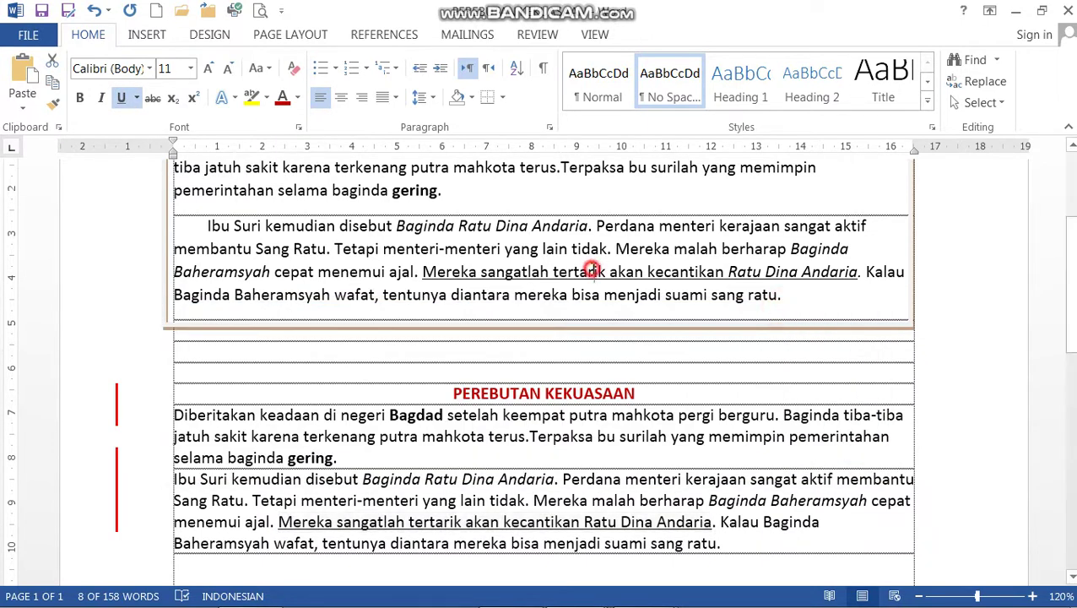
Start saving a copy of the document and create a folder named NAMA on DATA (D:), merging it with the existing folder
{"action": "left_click", "coordinate": [28, 34]}
{"action": "left_click", "coordinate": [46, 211]}
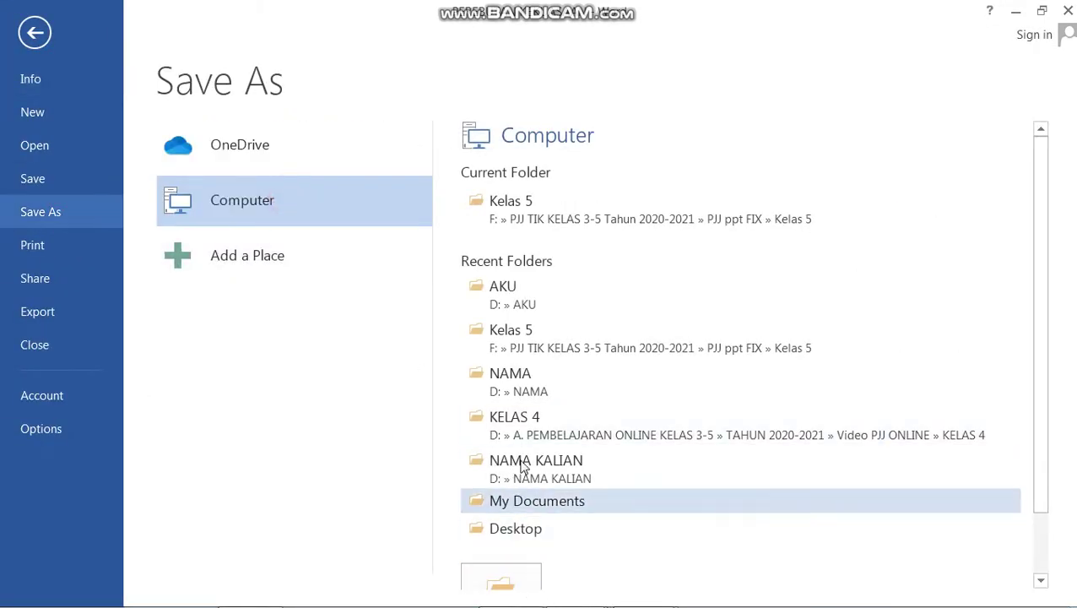
{"action": "scroll", "coordinate": [517, 485], "scroll_direction": "down", "scroll_amount": 2}
{"action": "left_click", "coordinate": [494, 530]}
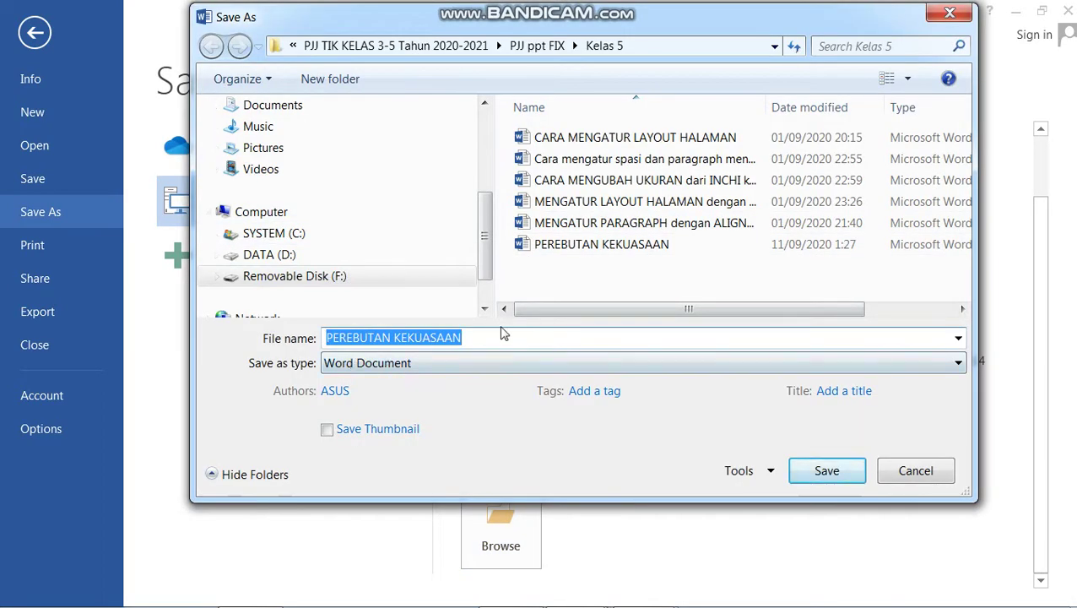
{"action": "left_click", "coordinate": [292, 258]}
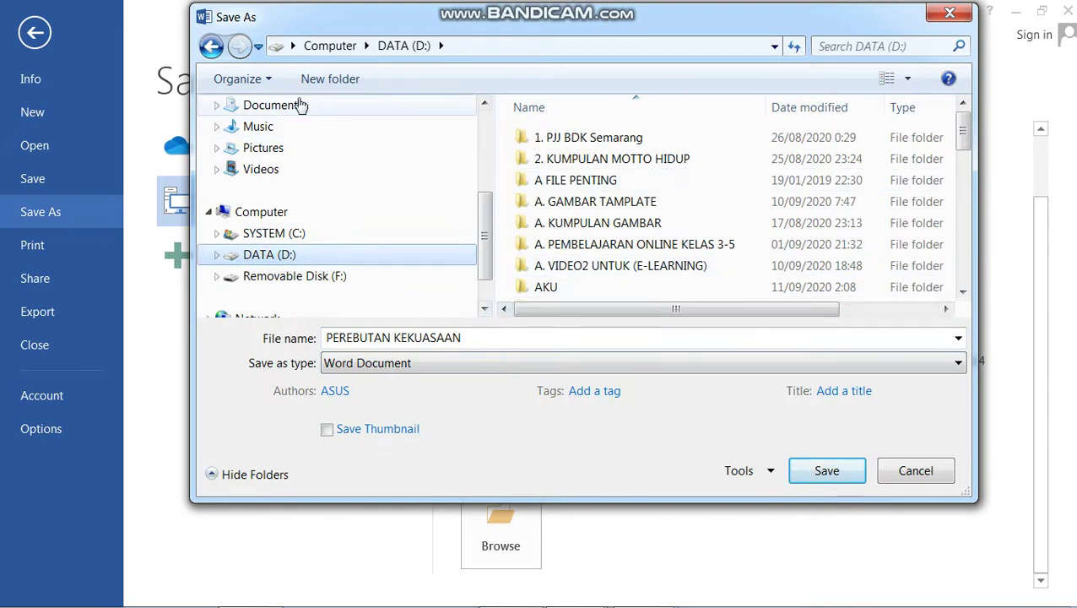
{"action": "left_click", "coordinate": [328, 78]}
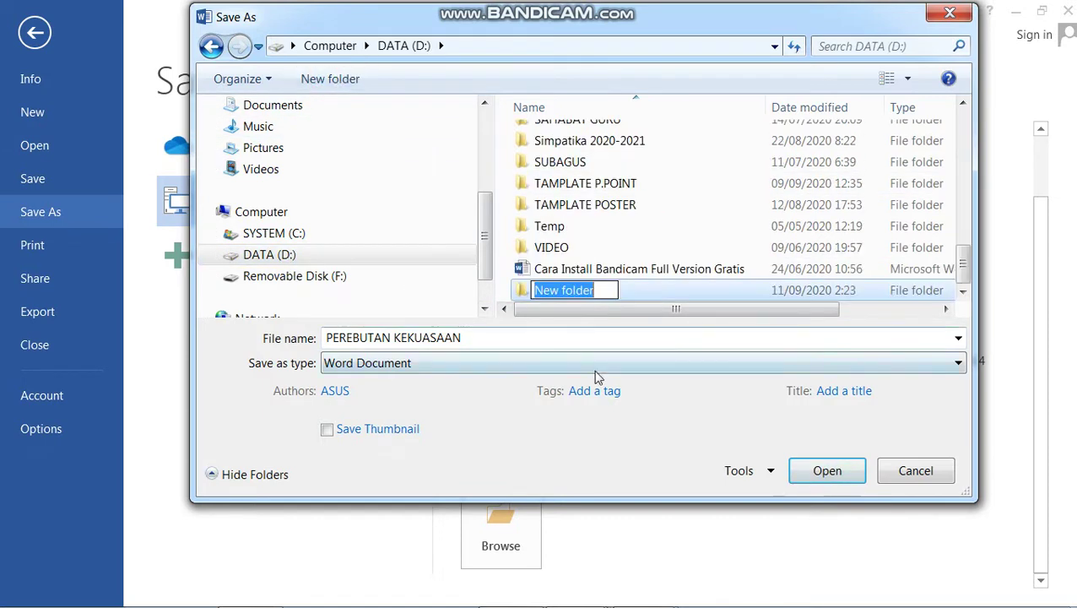
{"action": "type", "text": "NAMA"}
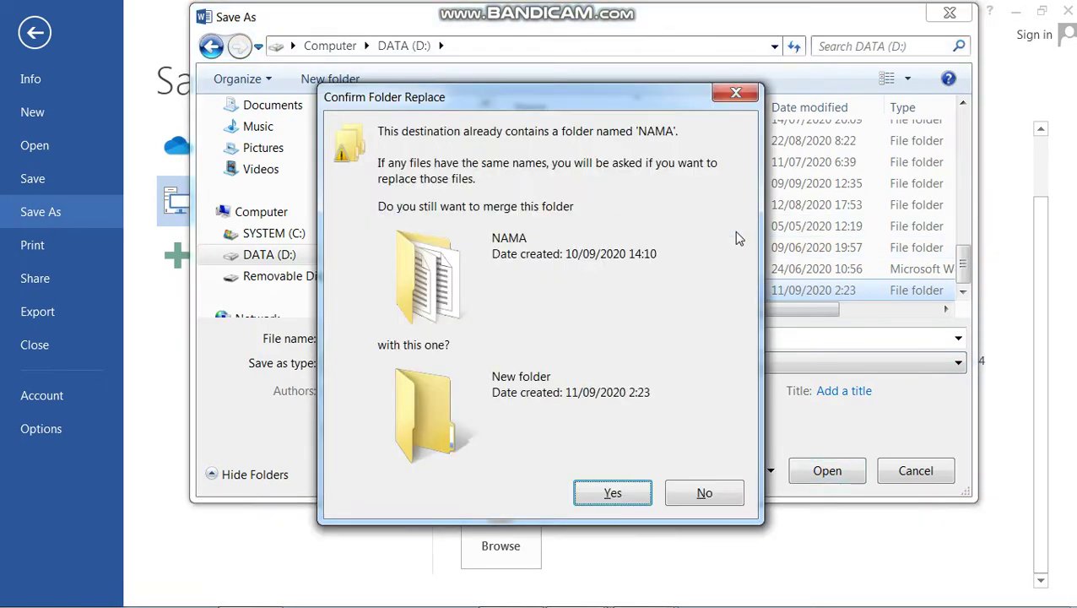
{"action": "left_click", "coordinate": [639, 488]}
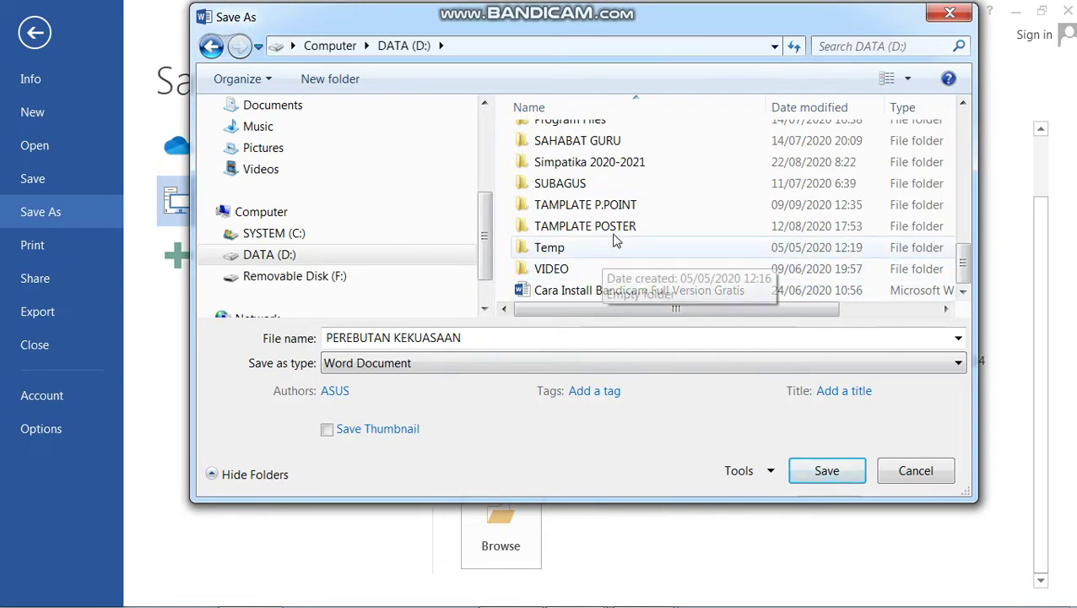
Save the document in the NAMA folder on DATA (D:) as a Word Document named "Tugas 1-Perebutan Kekuasaan"
{"action": "left_click", "coordinate": [583, 161]}
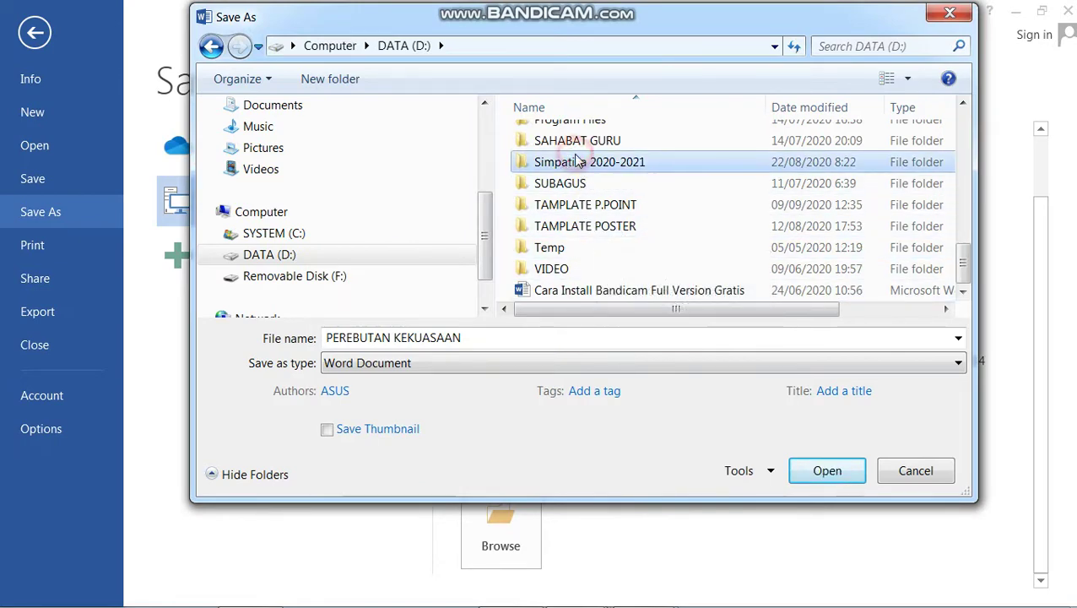
{"action": "scroll", "coordinate": [580, 161], "scroll_direction": "up", "scroll_amount": 1}
{"action": "scroll", "coordinate": [596, 199], "scroll_direction": "up", "scroll_amount": 2}
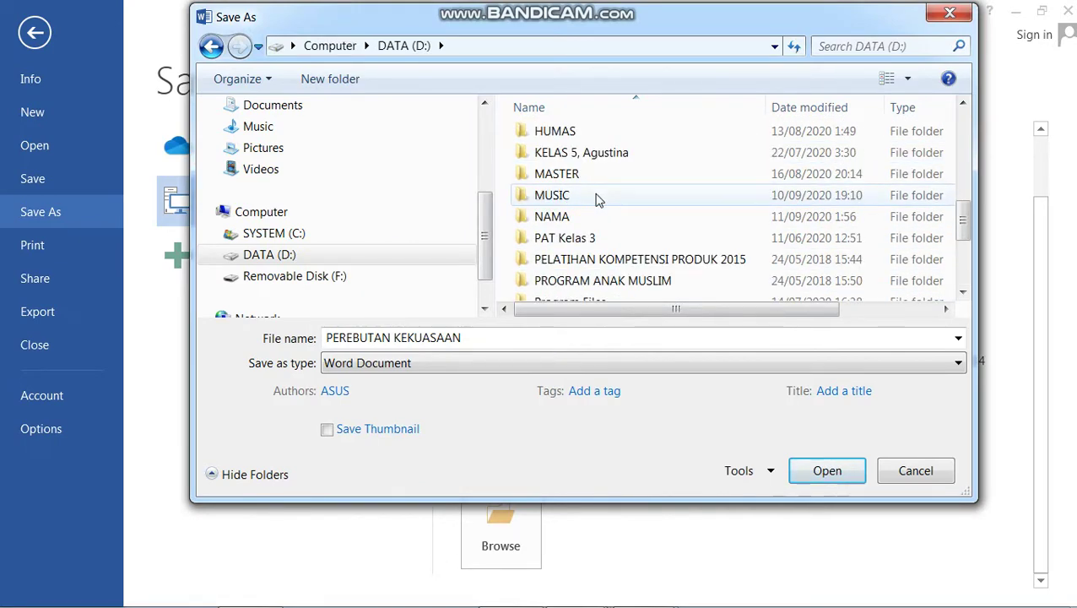
{"action": "double_click", "coordinate": [580, 217]}
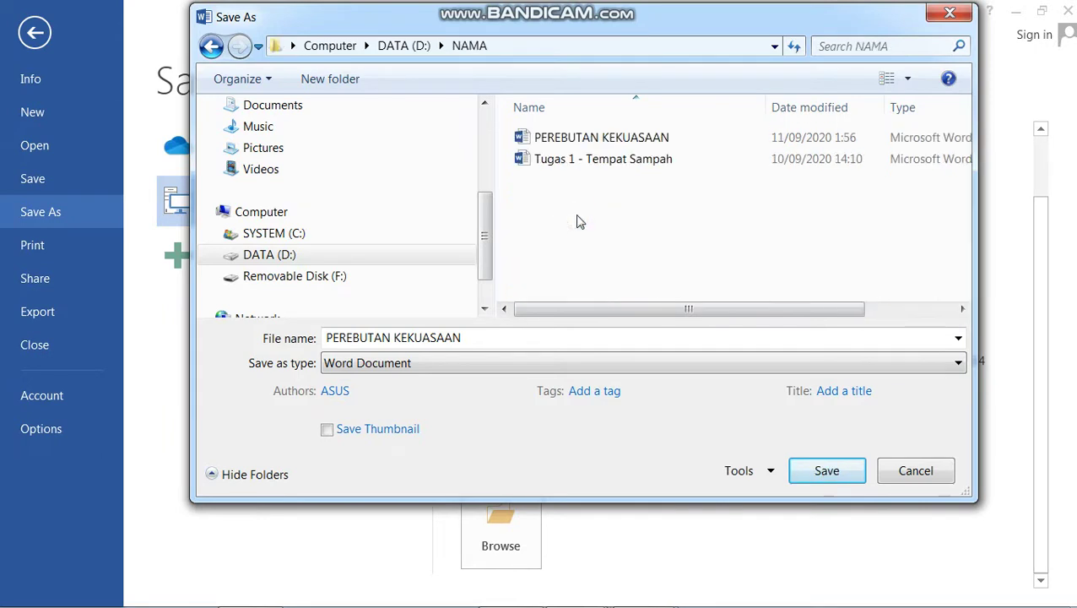
{"action": "left_click", "coordinate": [416, 340]}
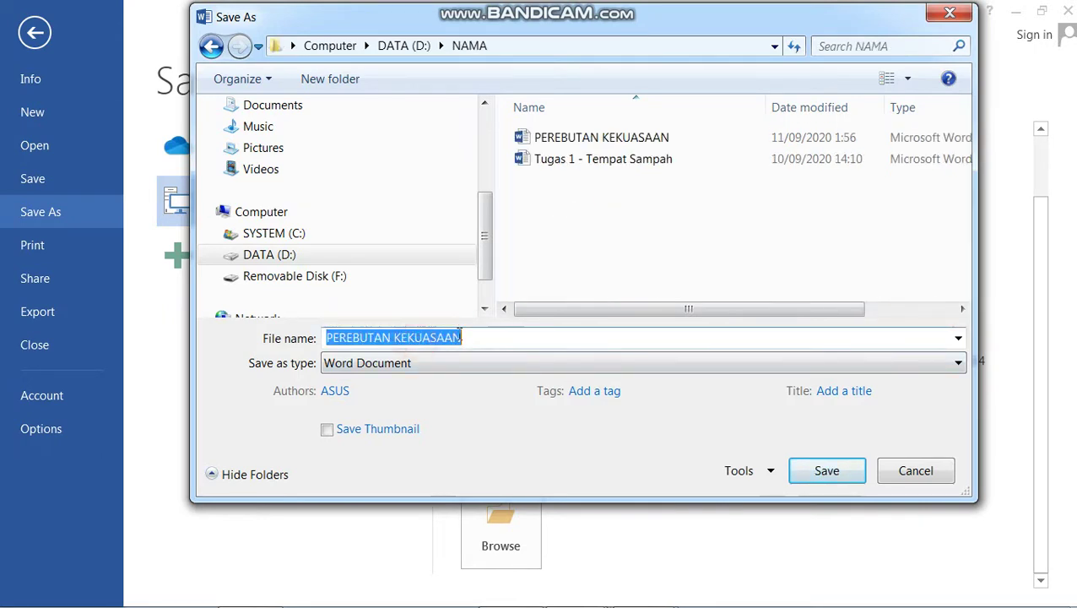
{"action": "type", "text": "Tugas 1"}
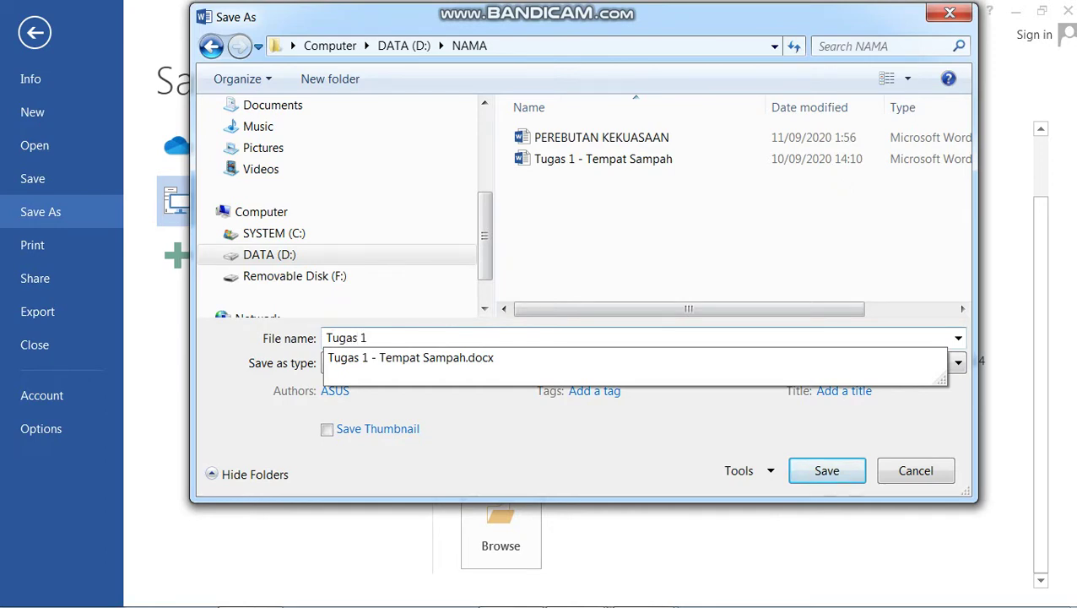
{"action": "type", "text": "-Perebutan Kekuasaan"}
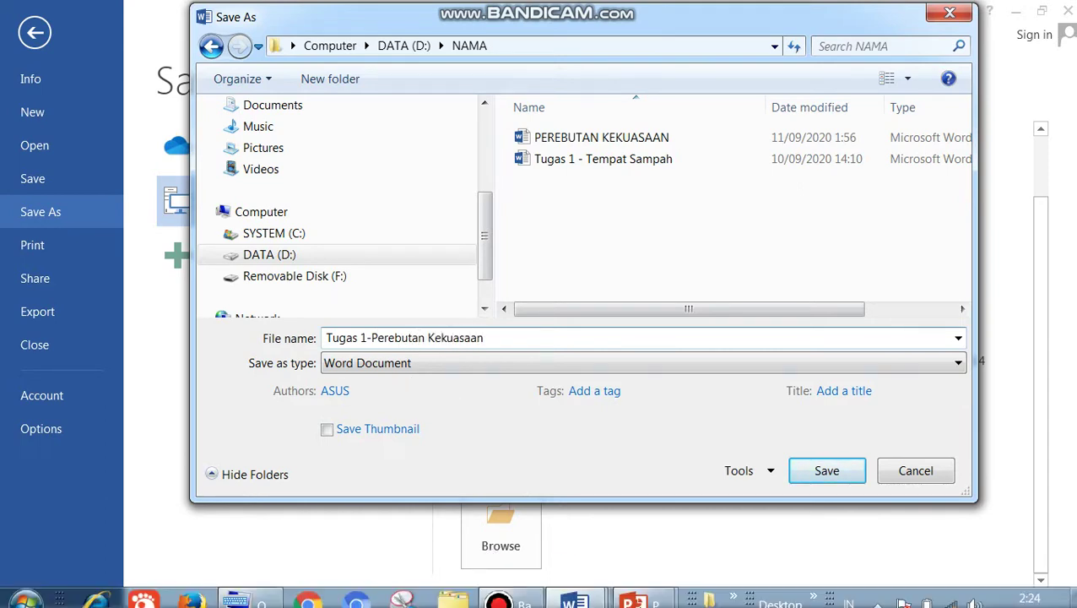
{"action": "left_click", "coordinate": [826, 470]}
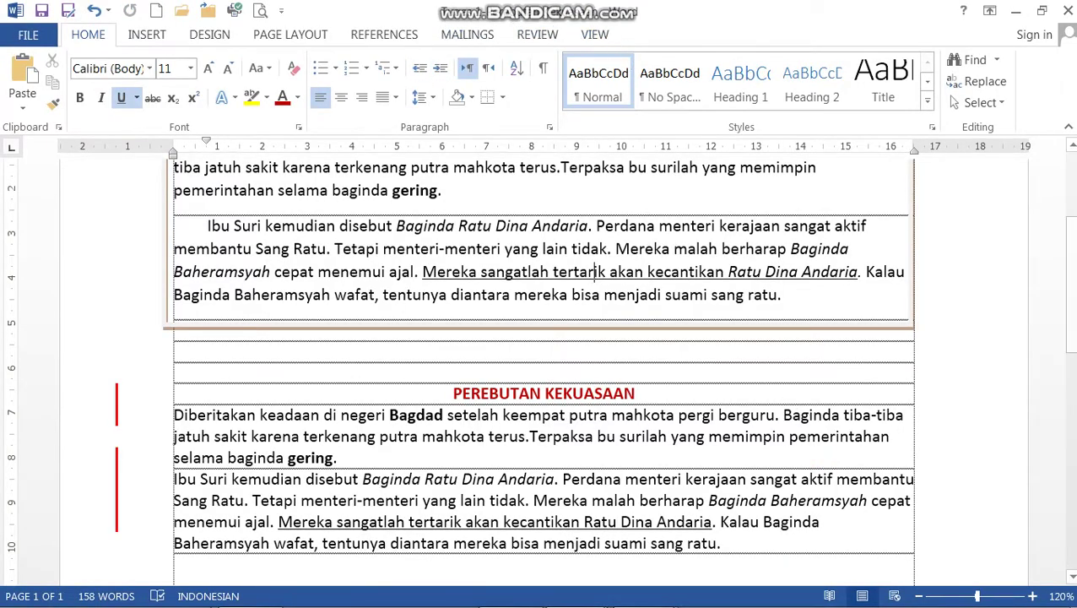
Minimize the document window to return to the PowerPoint slide show and advance it to the closing THANK YOU slide
{"action": "left_click", "coordinate": [1017, 11]}
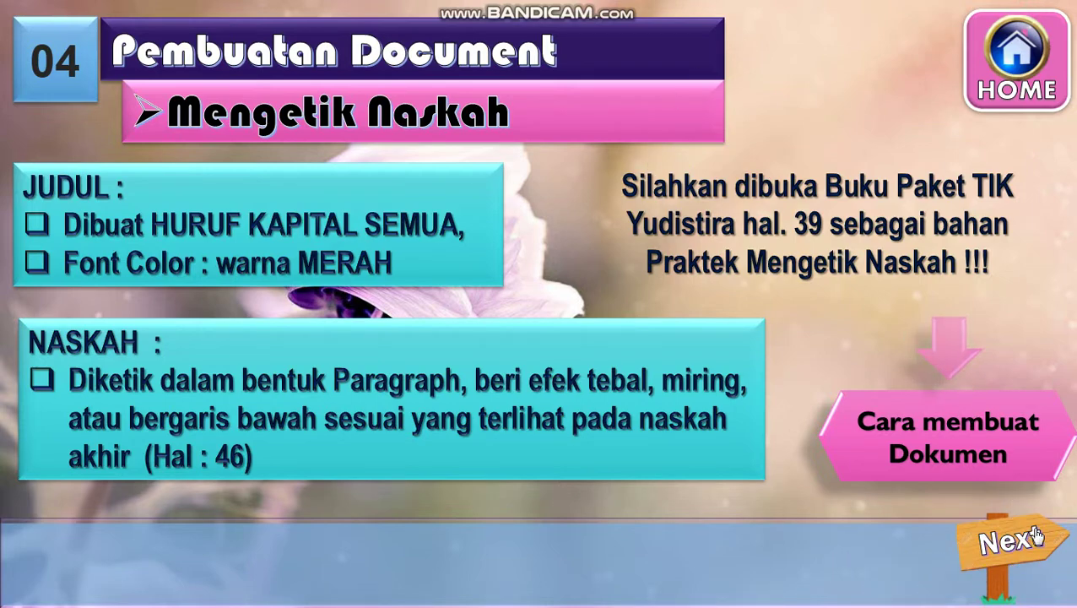
{"action": "left_click", "coordinate": [626, 261]}
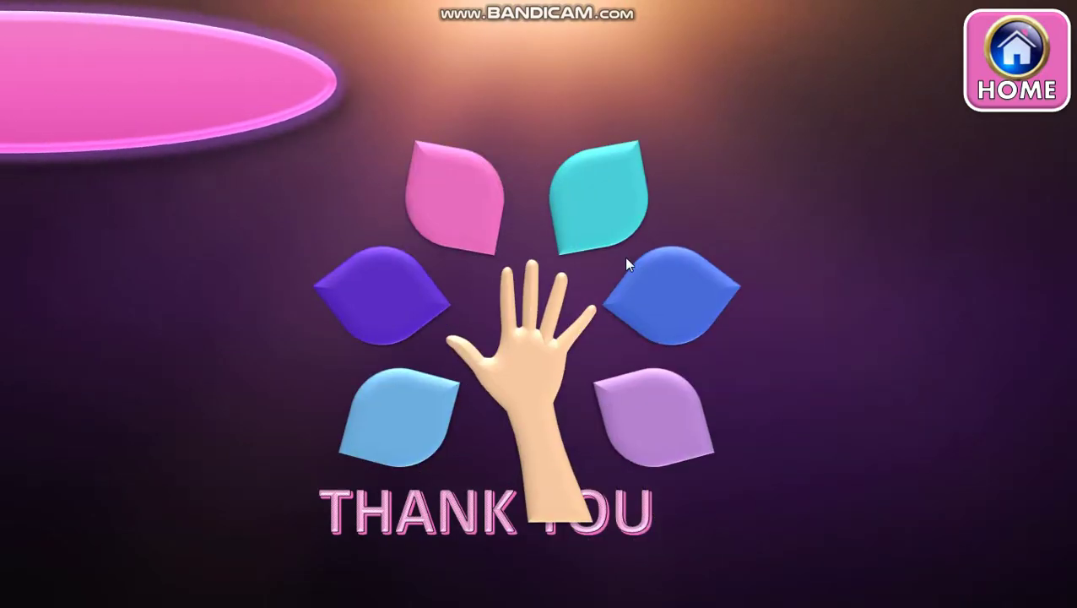